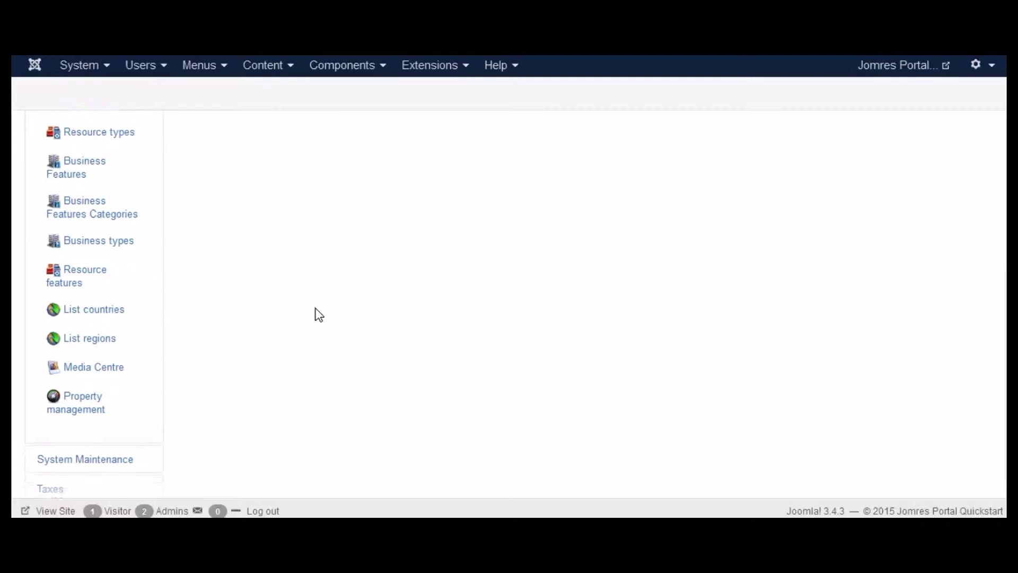
# - Scroll through the 26 resource types, from car rental types to hotel rooms and tent pitch
pyautogui.scroll(-1, 318, 315)
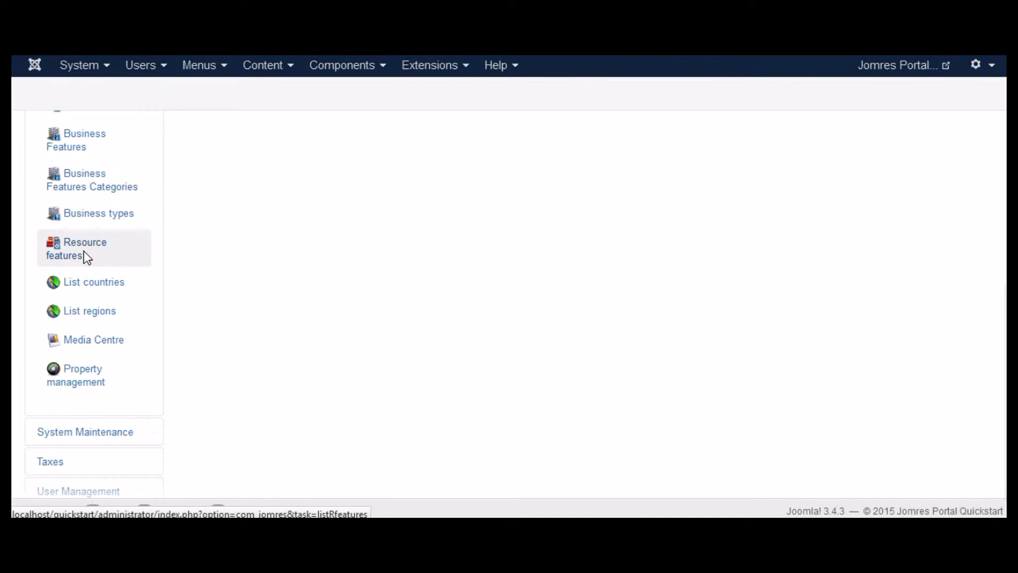
pyautogui.scroll(2, 88, 258)
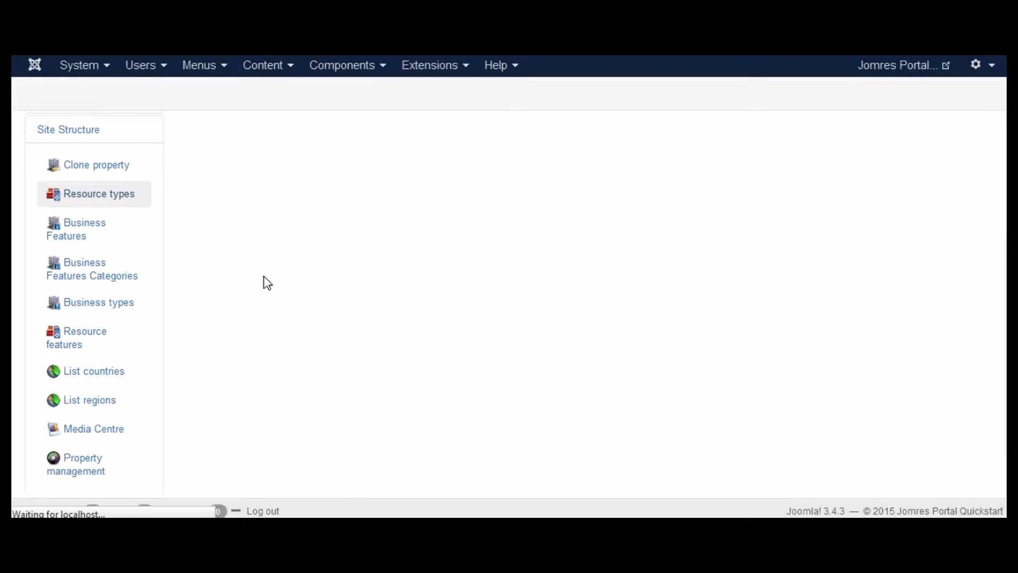
pyautogui.scroll(-2, 272, 316)
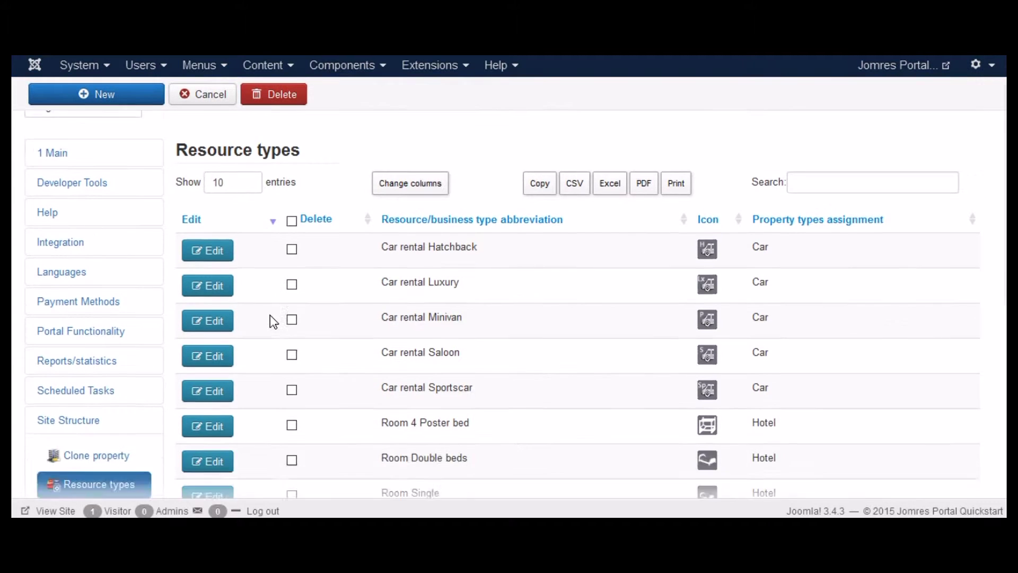
pyautogui.scroll(-6, 273, 321)
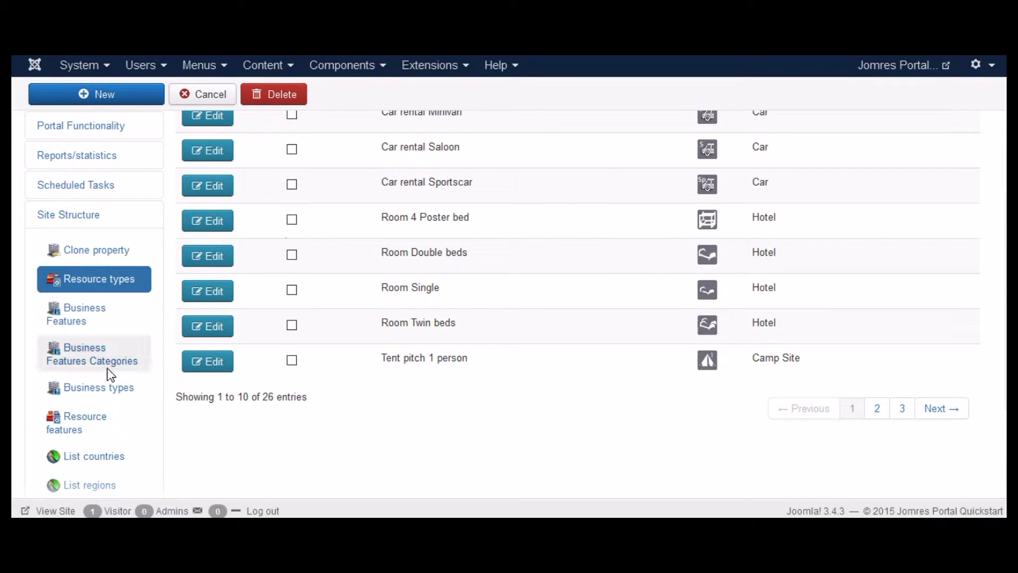
pyautogui.scroll(-5, 107, 368)
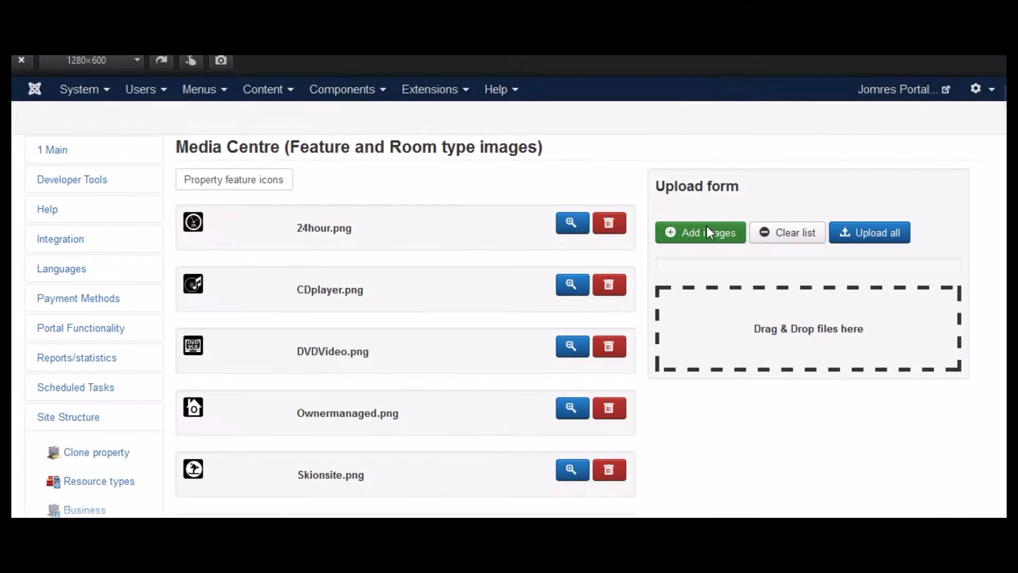
# - Upload bbq.png through the Media Centre as a feature and room type icon
pyautogui.click(707, 229)
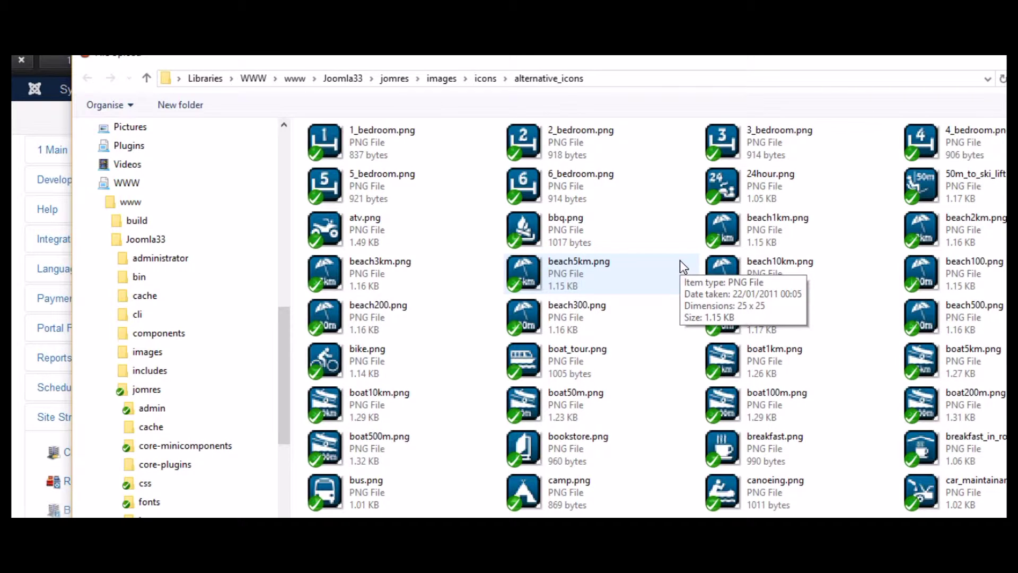
pyautogui.click(543, 231)
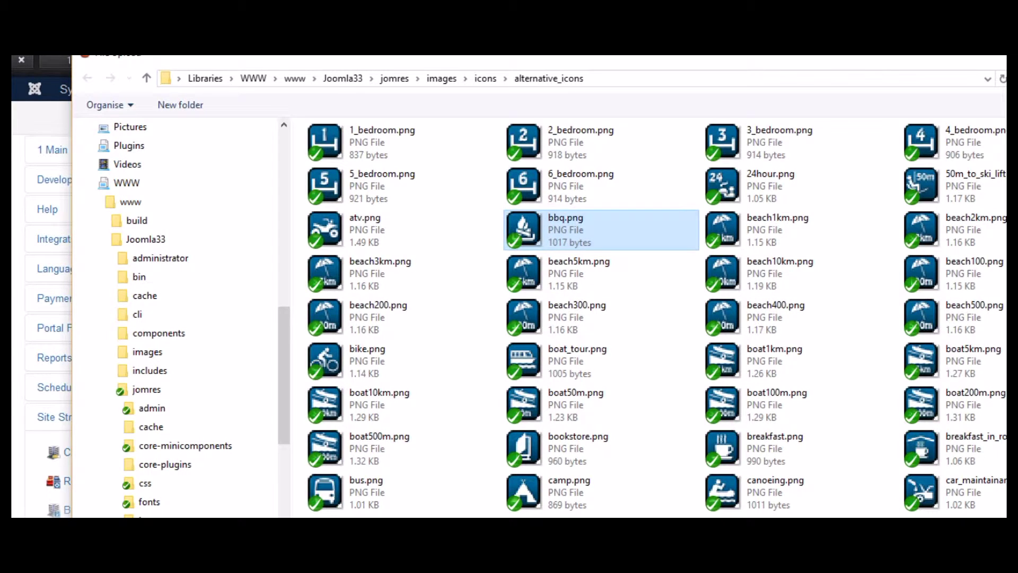
pyautogui.press('Return')
pyautogui.scroll(-2, 797, 448)
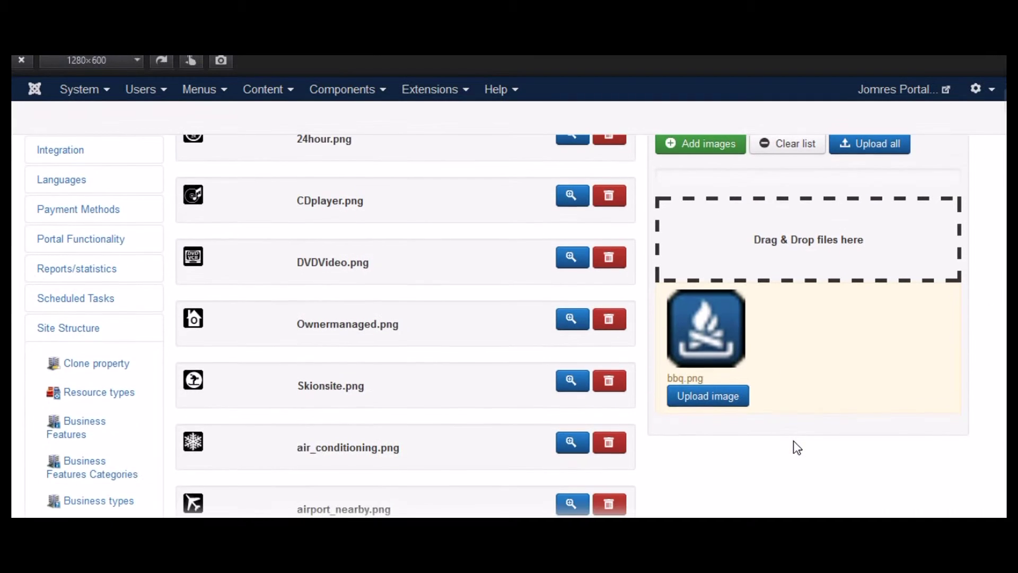
pyautogui.click(705, 404)
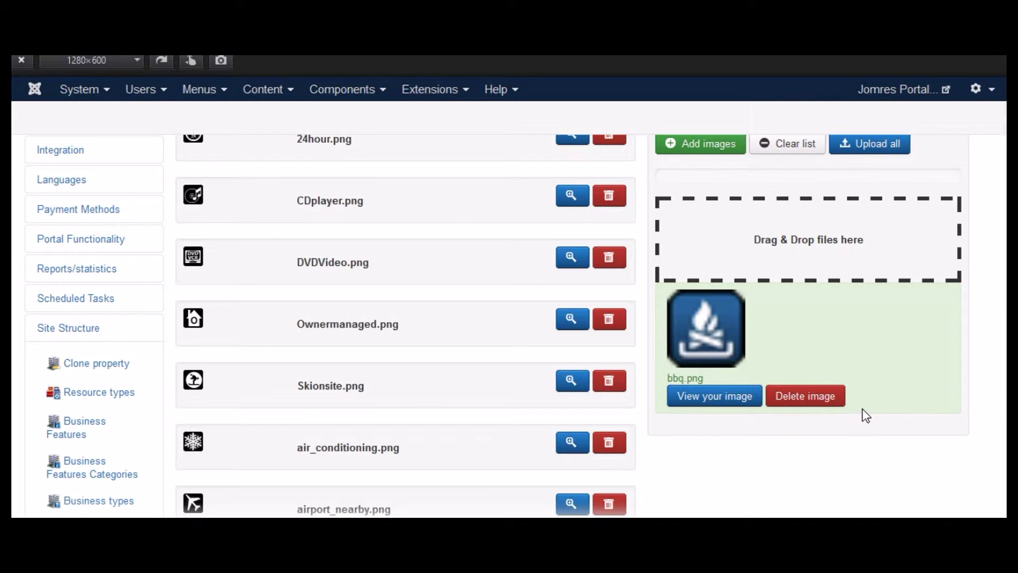
# - Scroll through the Business Features list with its icons and categories
pyautogui.scroll(4, 414, 388)
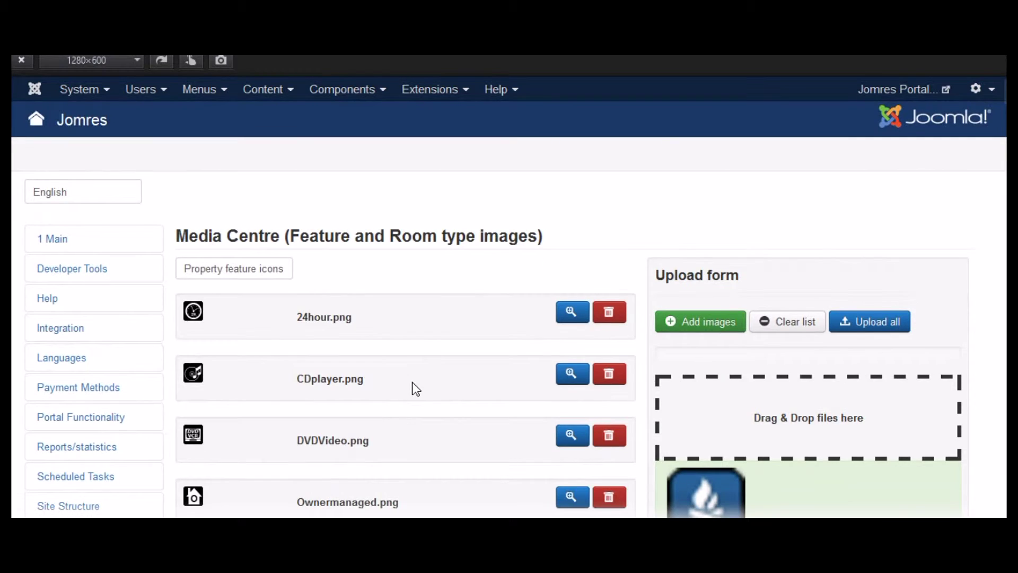
pyautogui.scroll(-4, 415, 389)
pyautogui.scroll(-3, 416, 389)
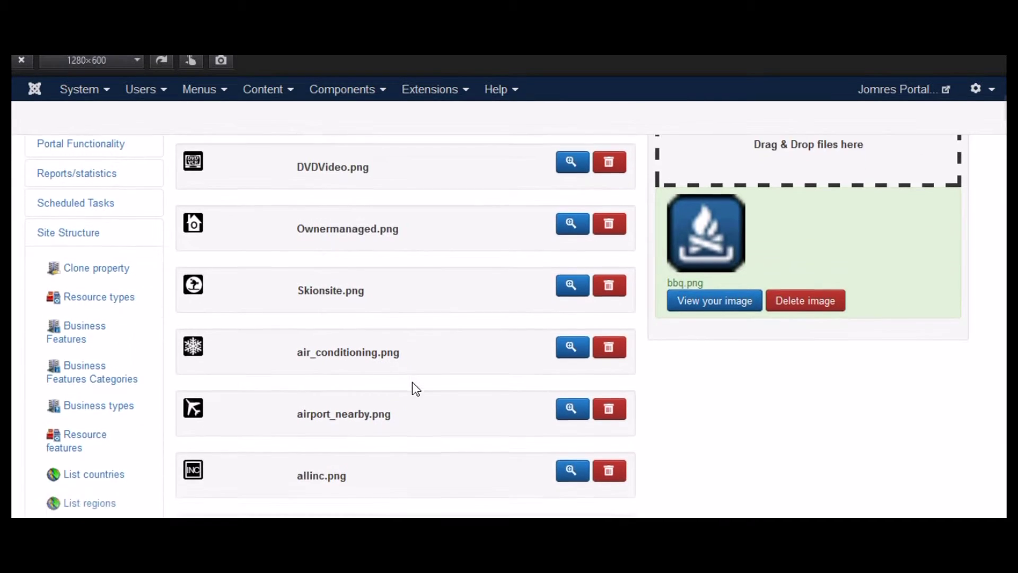
pyautogui.scroll(-3, 416, 389)
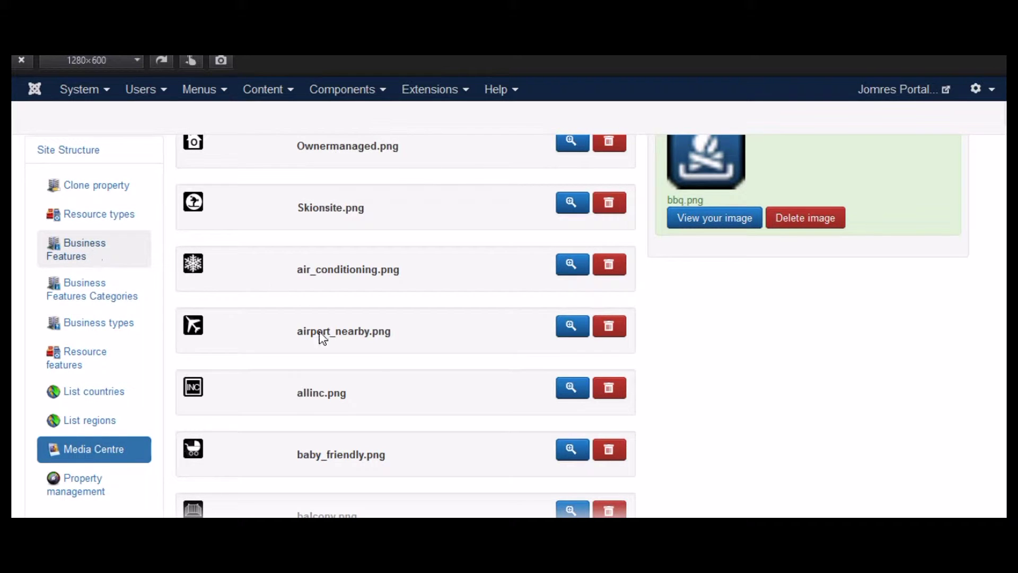
pyautogui.scroll(-5, 437, 371)
pyautogui.scroll(-2, 439, 372)
# - Edit the 24hr service business feature and scroll down to its Icon grid
pyautogui.scroll(6, 438, 371)
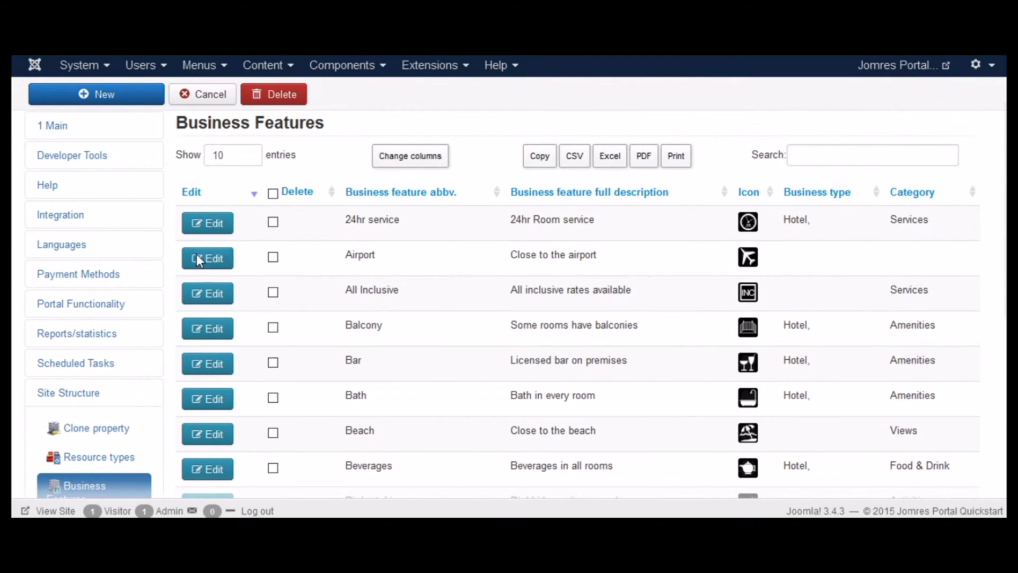
pyautogui.click(202, 227)
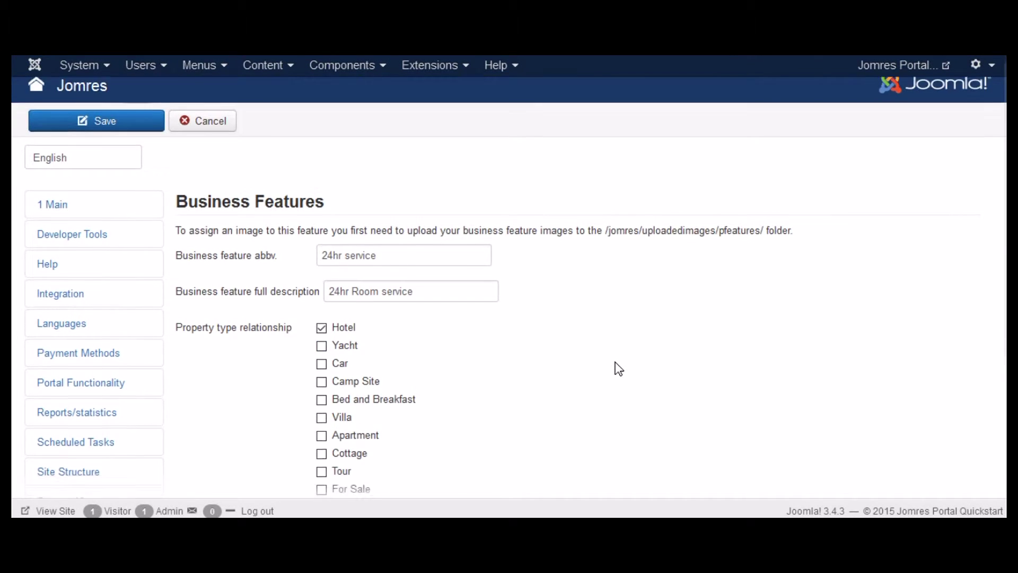
pyautogui.scroll(-4, 618, 369)
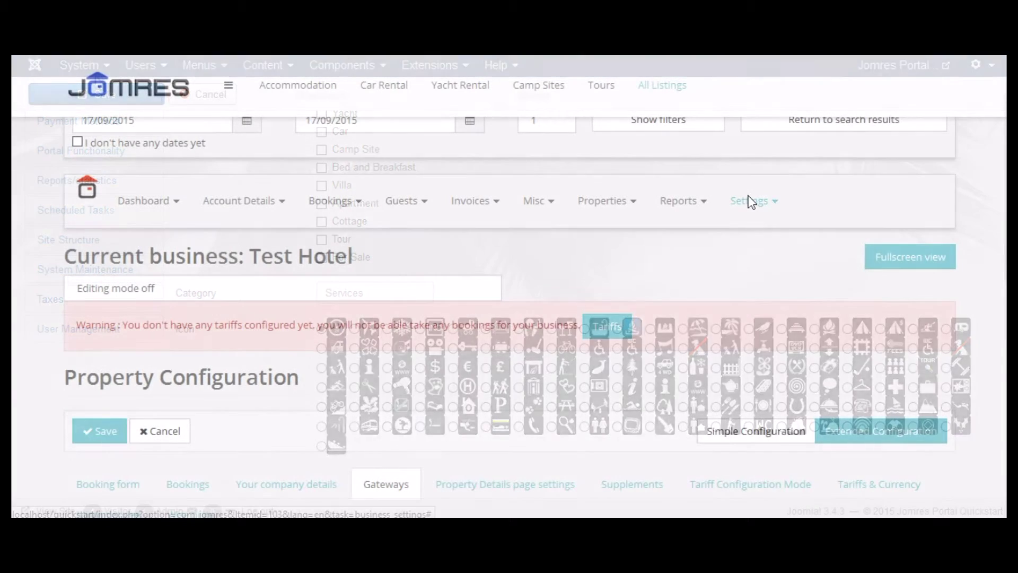
# - Open Test Hotel's frontend Media Centre, keeping Property main image as the upload category
pyautogui.click(749, 200)
pyautogui.scroll(-2, 807, 269)
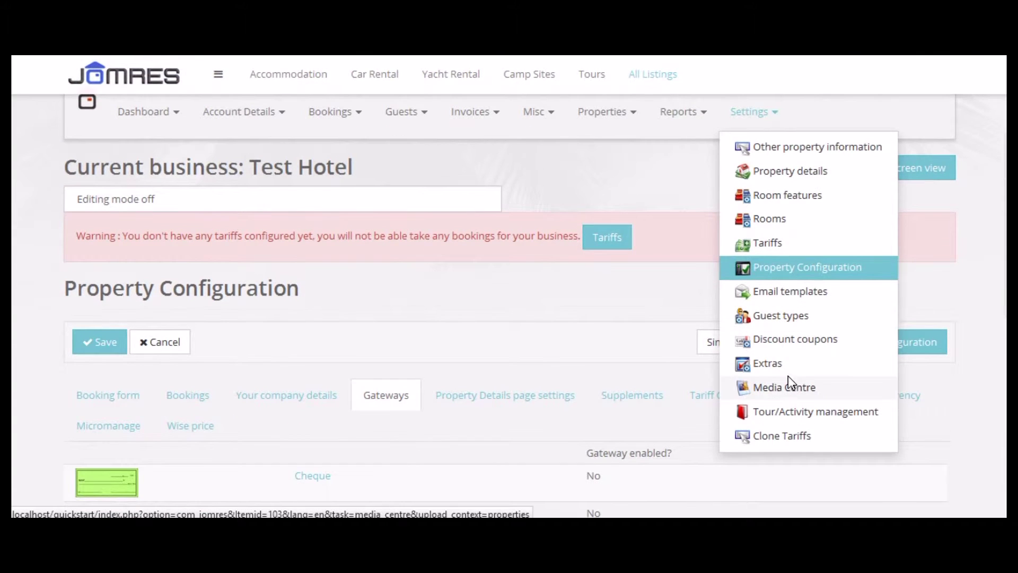
pyautogui.click(787, 389)
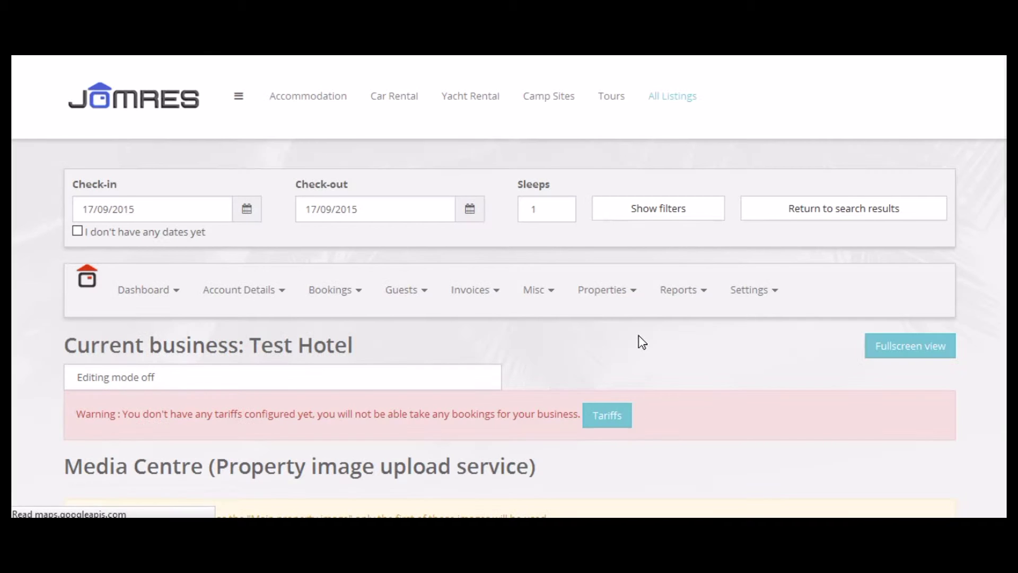
pyautogui.scroll(-5, 715, 337)
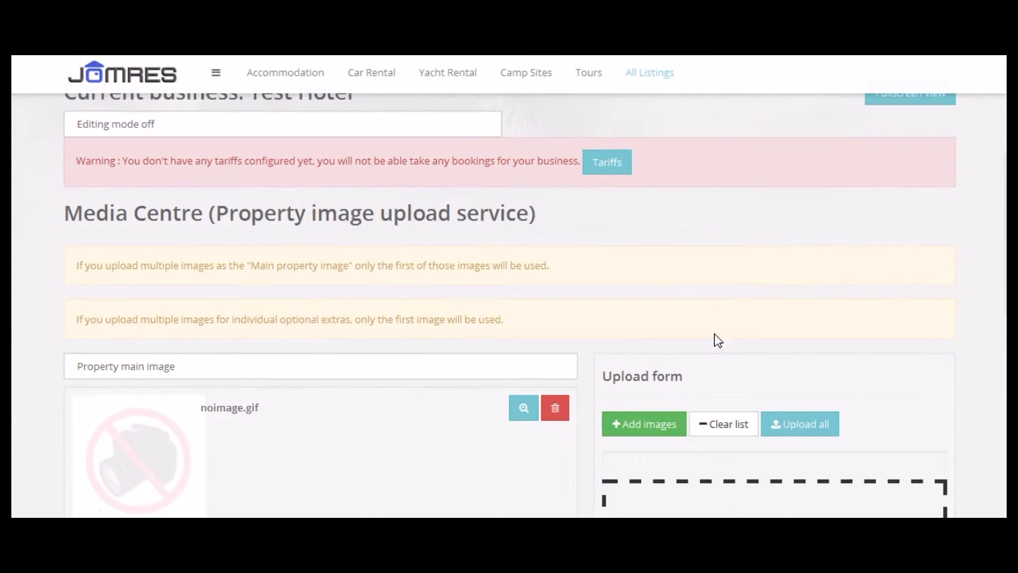
pyautogui.click(120, 357)
pyautogui.click(120, 357)
pyautogui.click(249, 412)
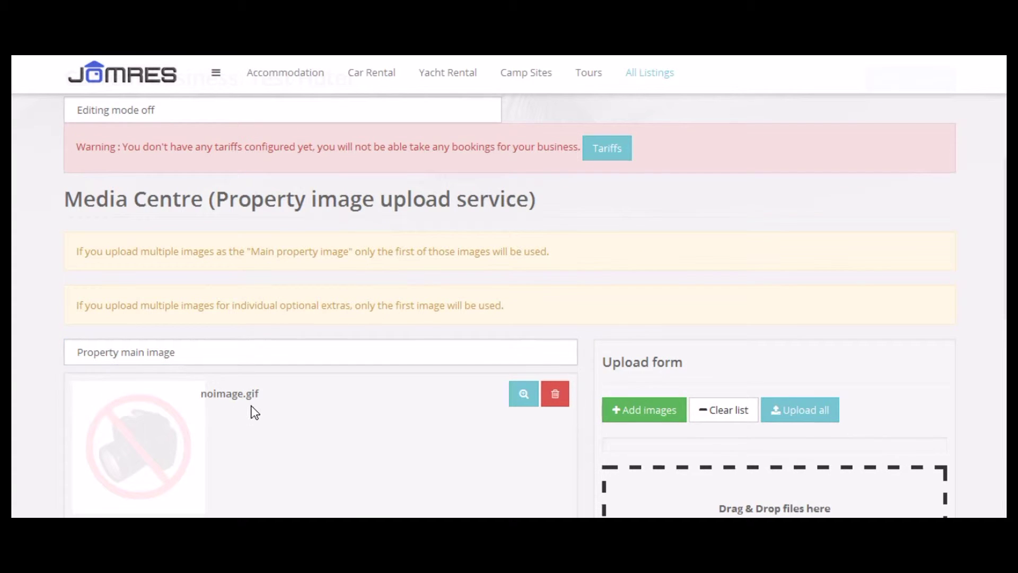
pyautogui.scroll(-3, 254, 413)
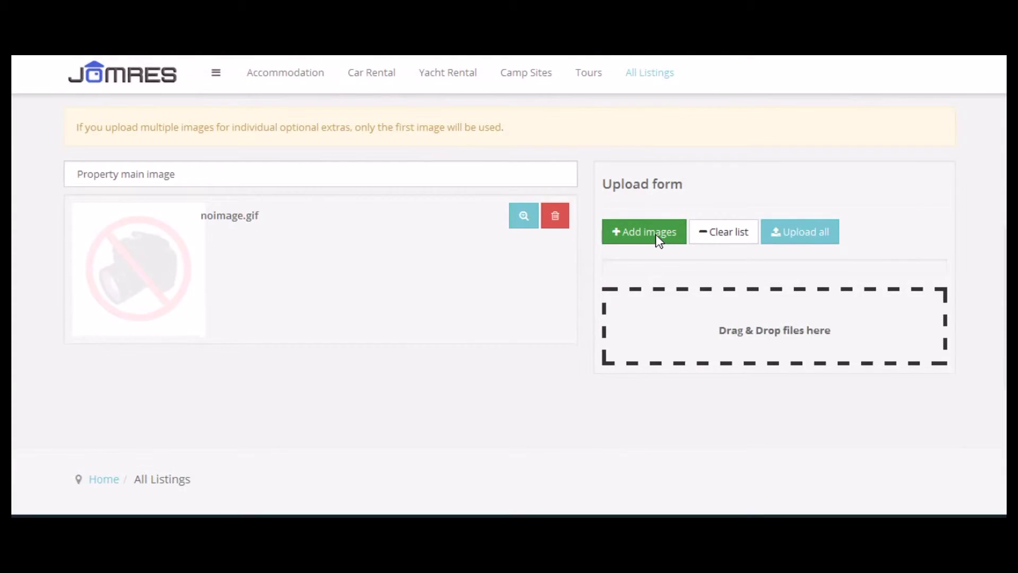
# - Upload download10.jpg to replace noimage.gif as the property main image
pyautogui.click(658, 239)
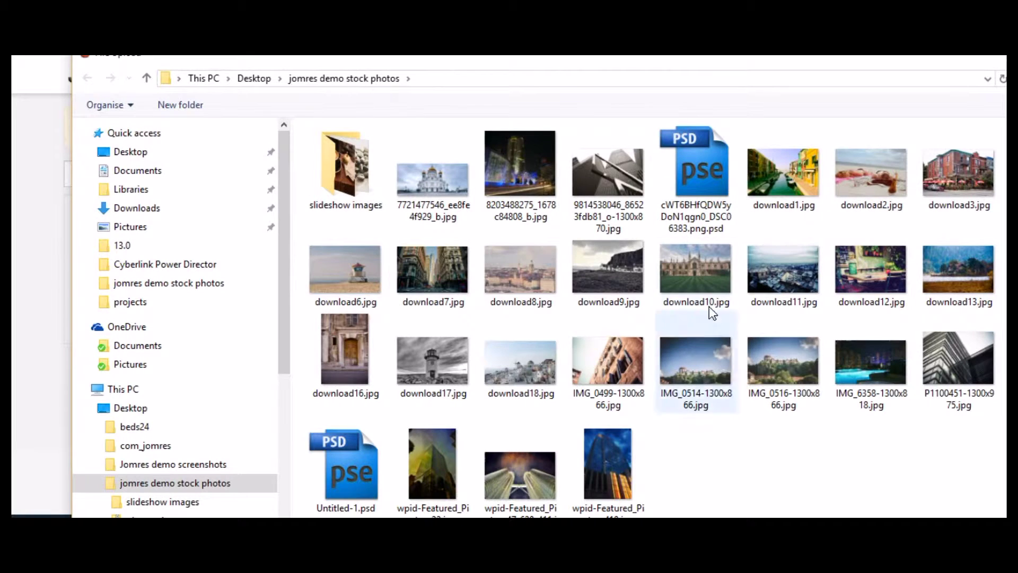
pyautogui.click(703, 291)
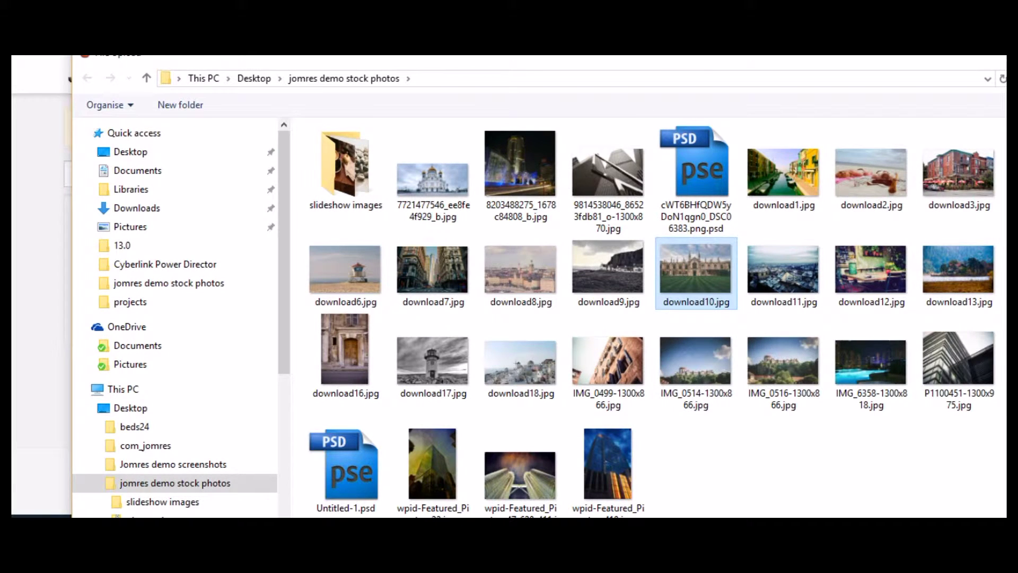
pyautogui.press('Return')
pyautogui.scroll(-2, 740, 425)
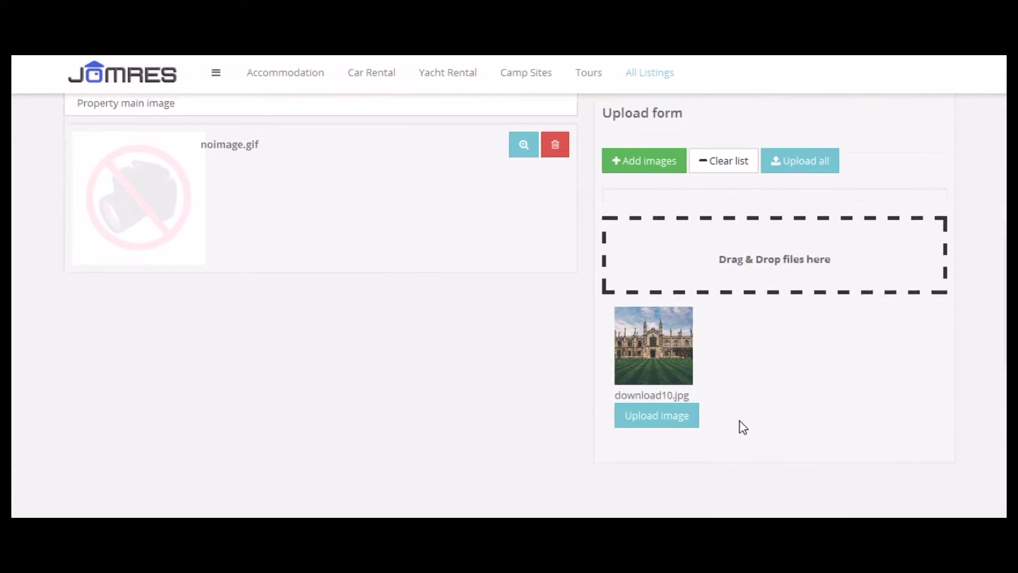
pyautogui.scroll(-1, 743, 427)
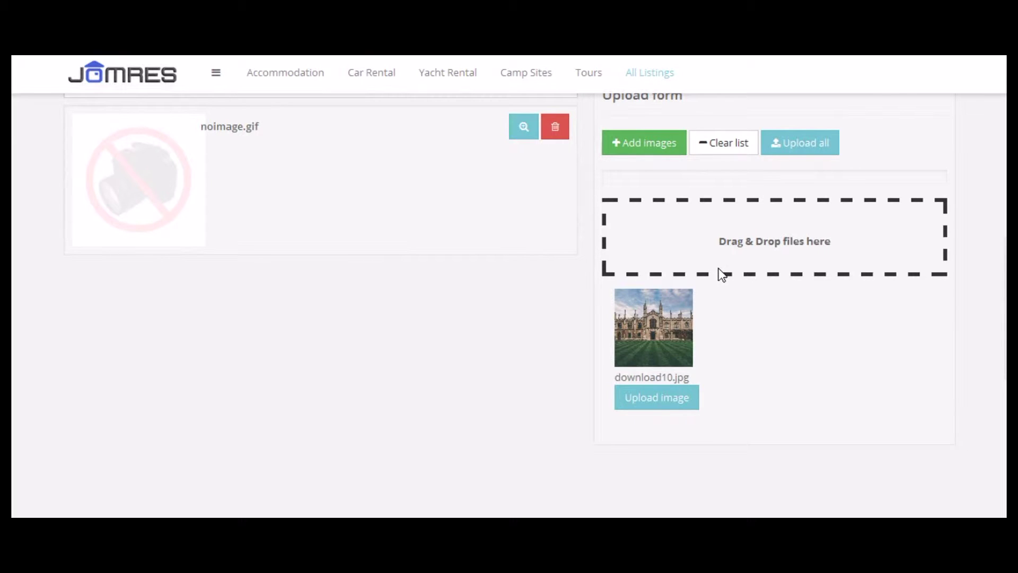
pyautogui.click(667, 397)
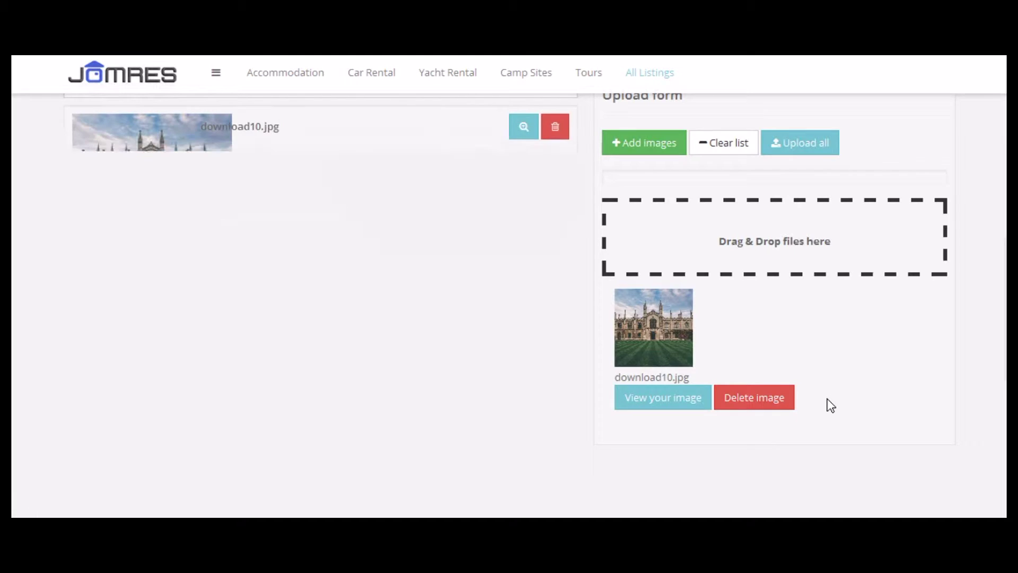
pyautogui.scroll(3, 827, 404)
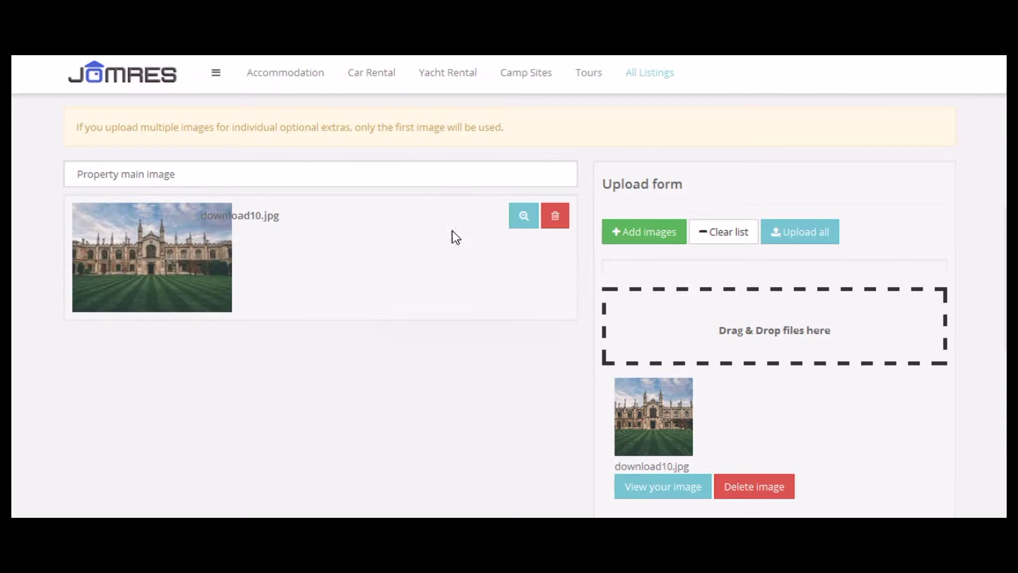
# - Switch the image category to Room images and select room 03
pyautogui.click(288, 180)
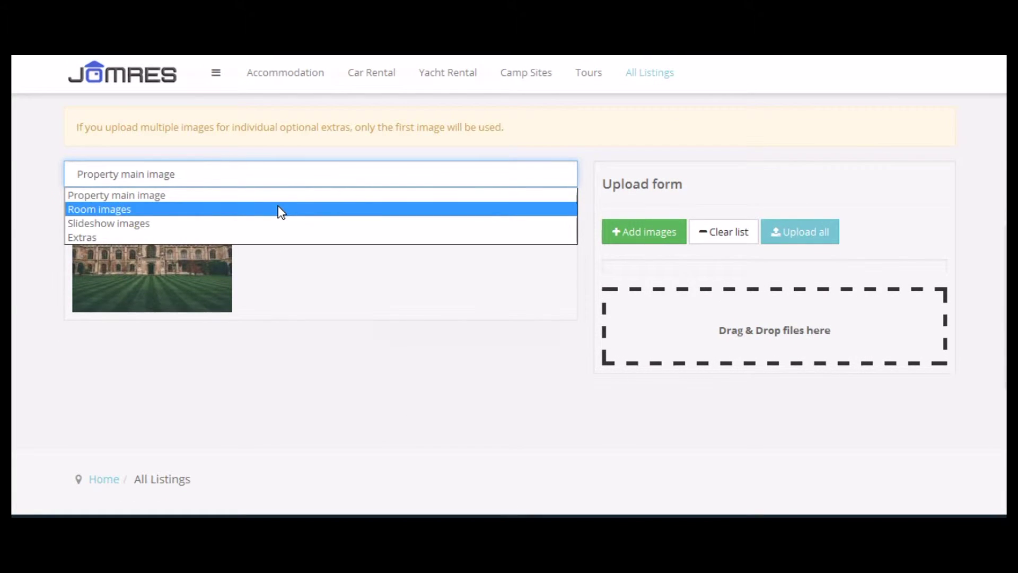
pyautogui.click(281, 210)
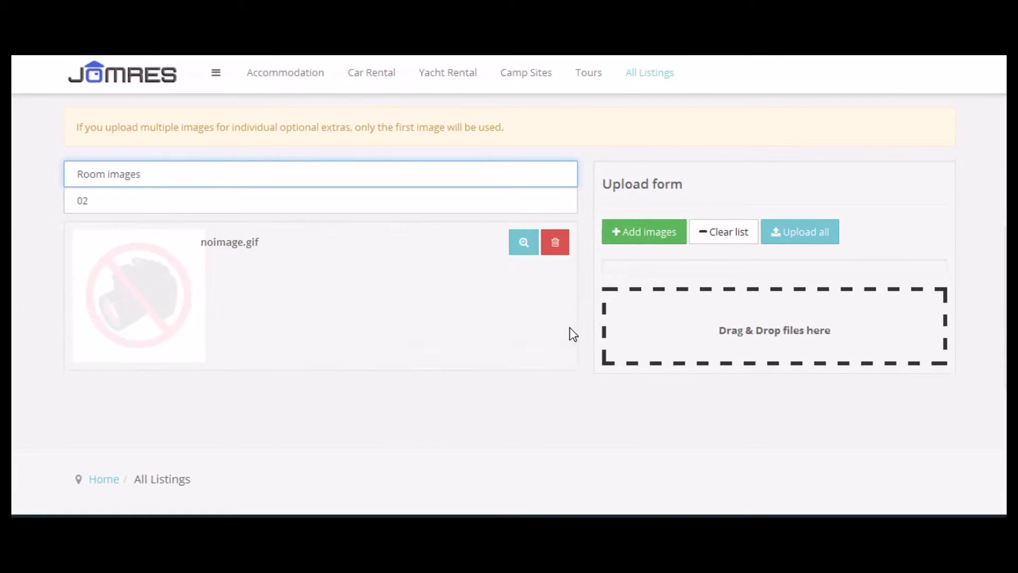
pyautogui.scroll(-2, 568, 334)
pyautogui.scroll(2, 450, 250)
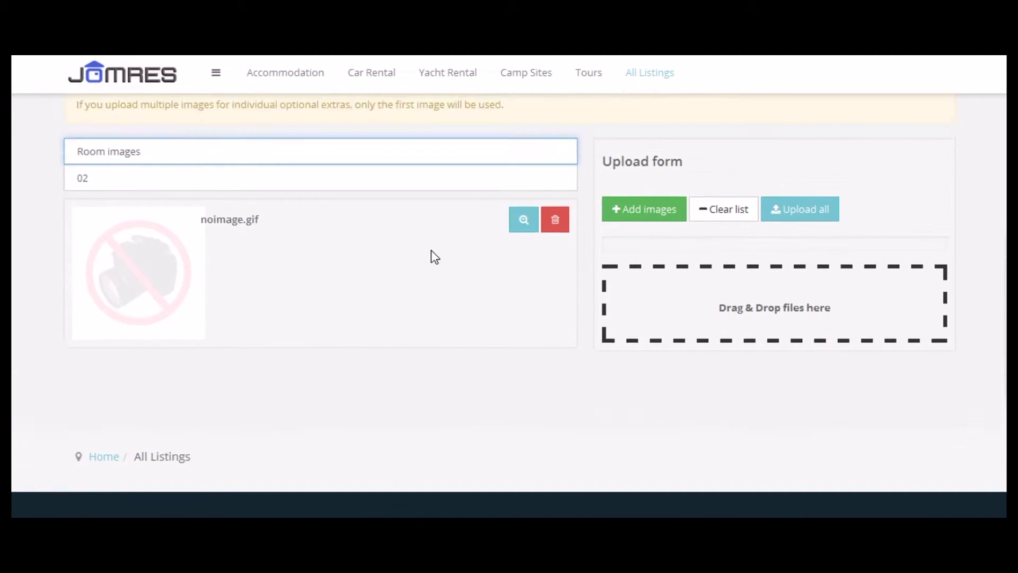
pyautogui.click(343, 206)
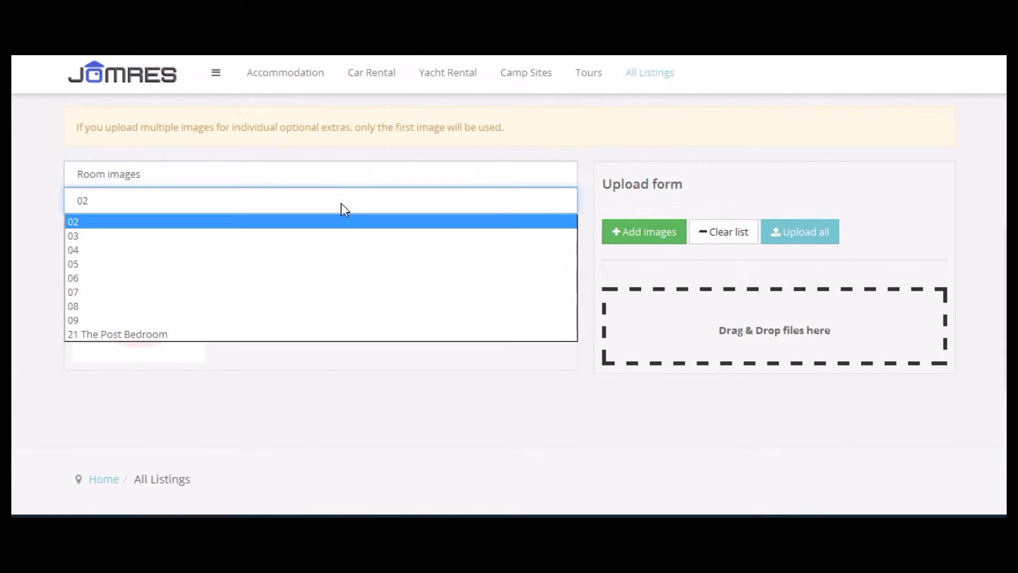
pyautogui.click(234, 335)
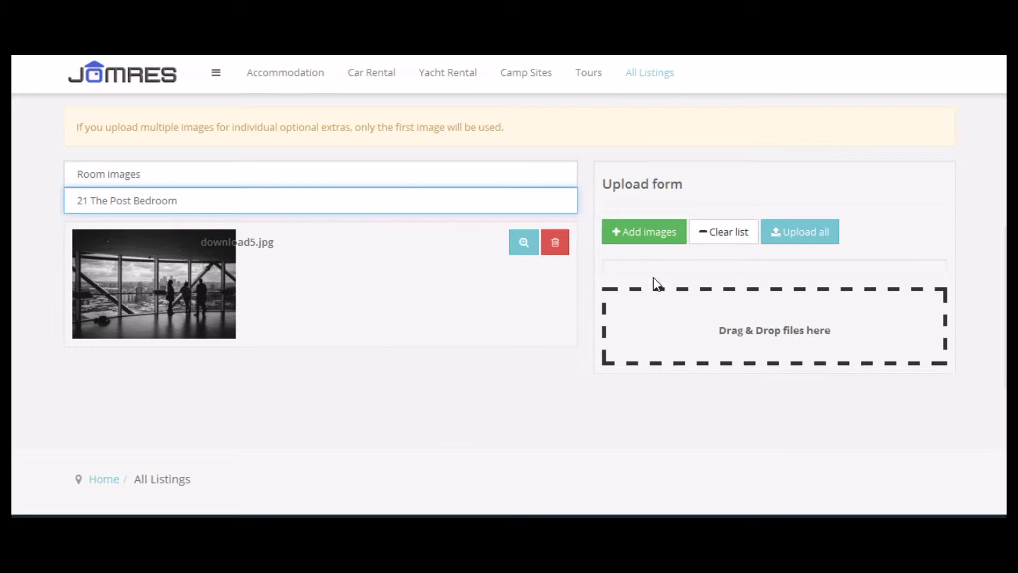
pyautogui.click(377, 207)
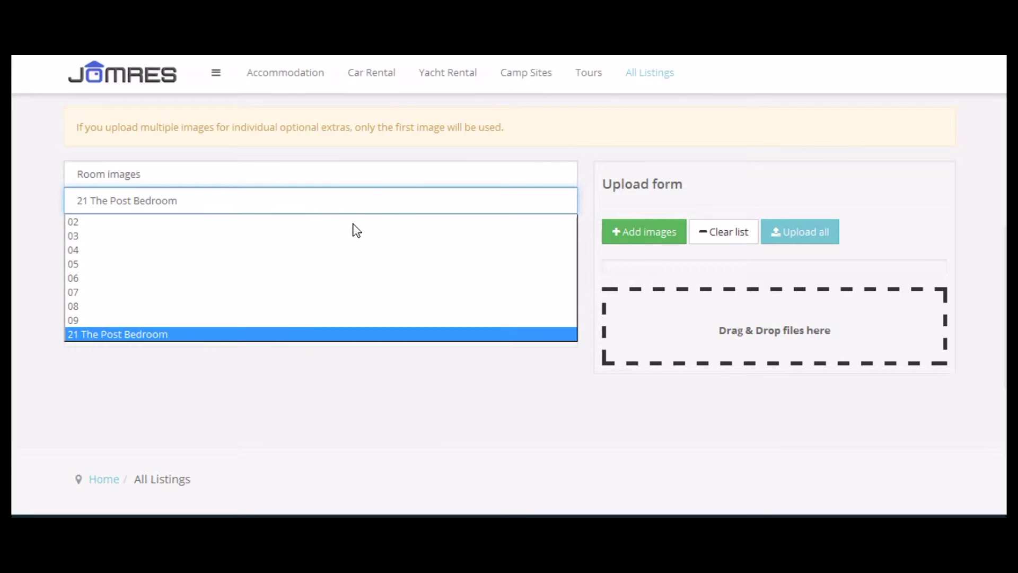
pyautogui.click(325, 235)
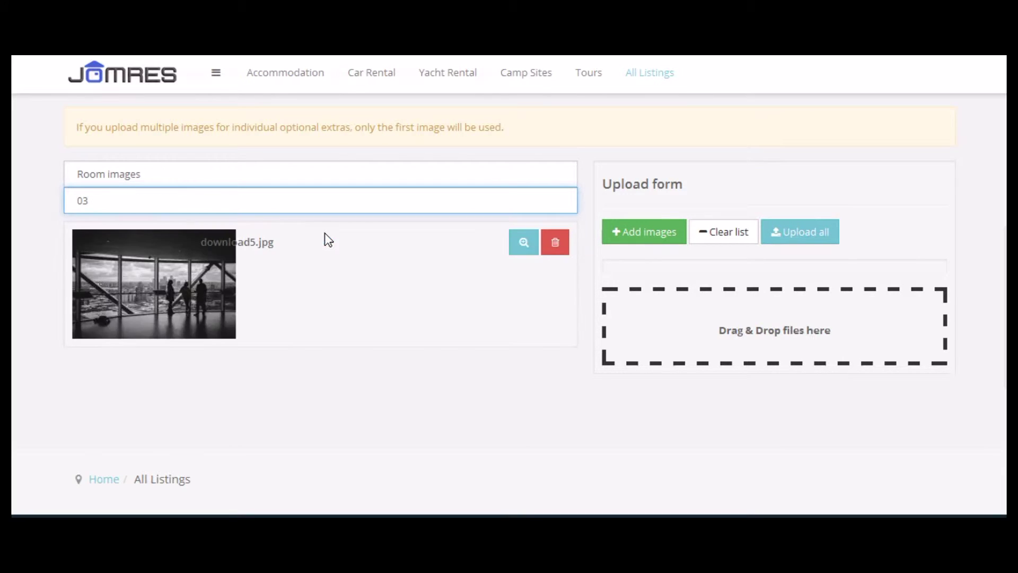
# - Queue download12.jpg, download8.jpg and the coffee photo, then upload all to room 03
pyautogui.click(643, 245)
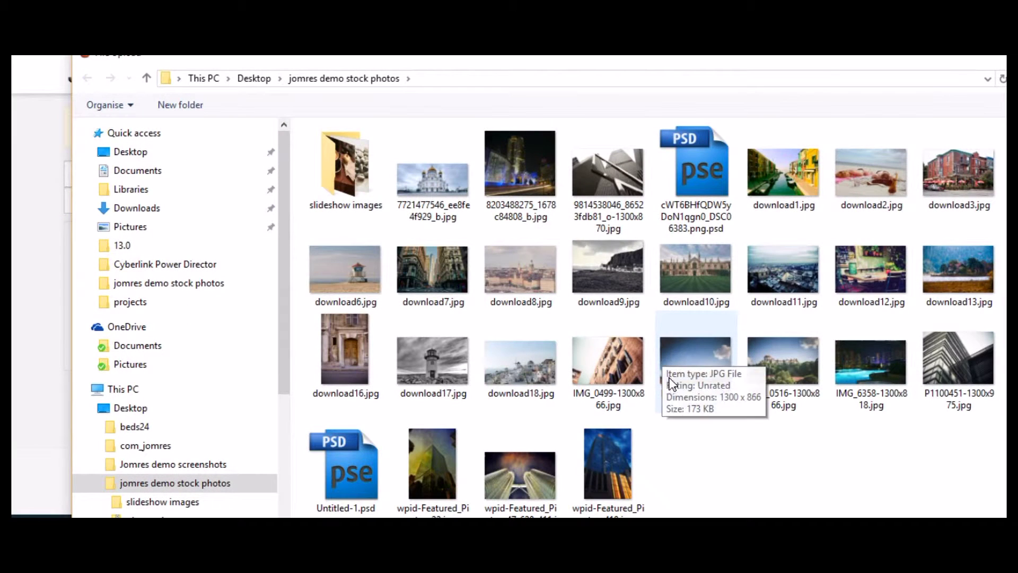
pyautogui.doubleClick(857, 284)
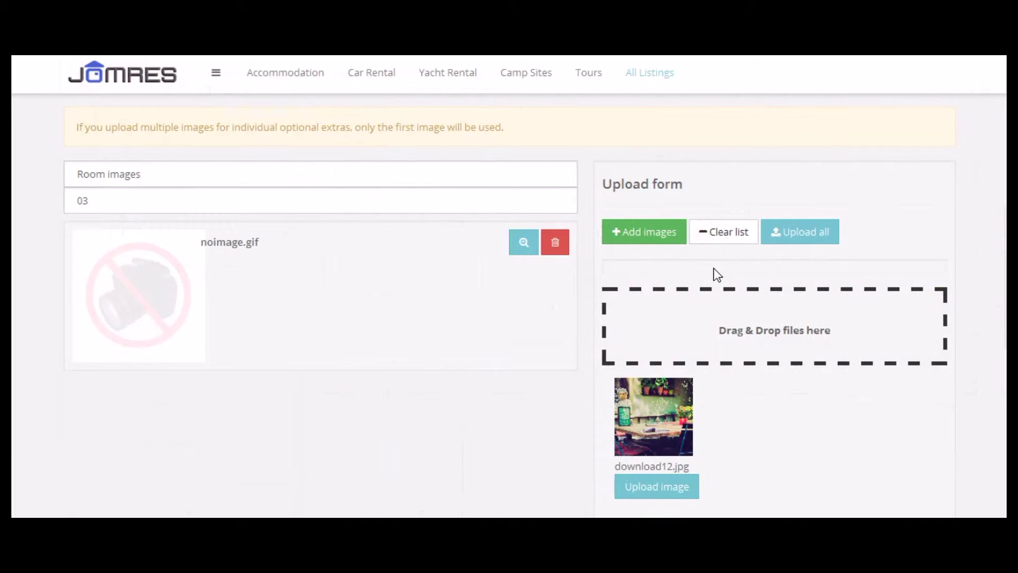
pyautogui.click(656, 238)
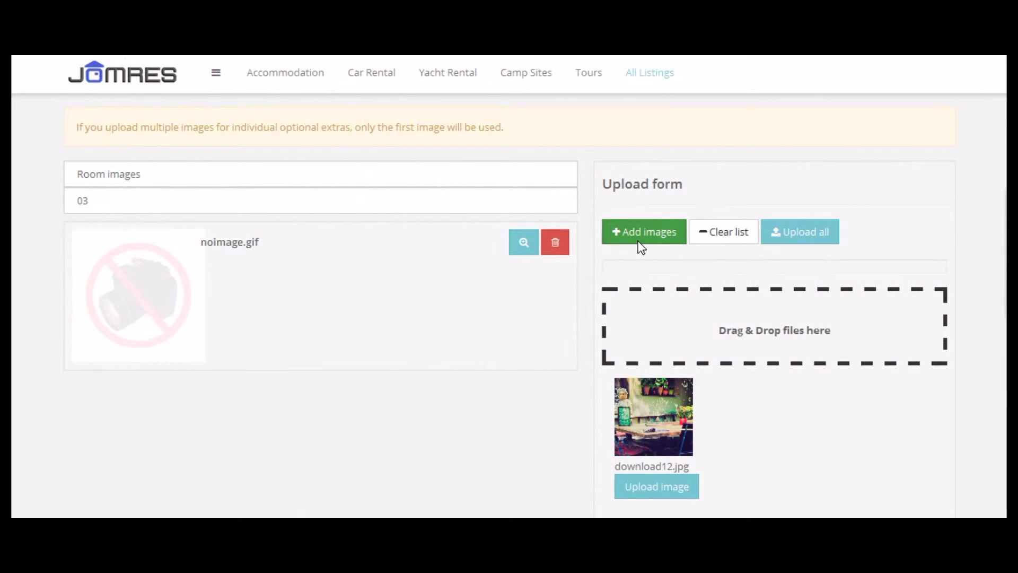
pyautogui.click(639, 241)
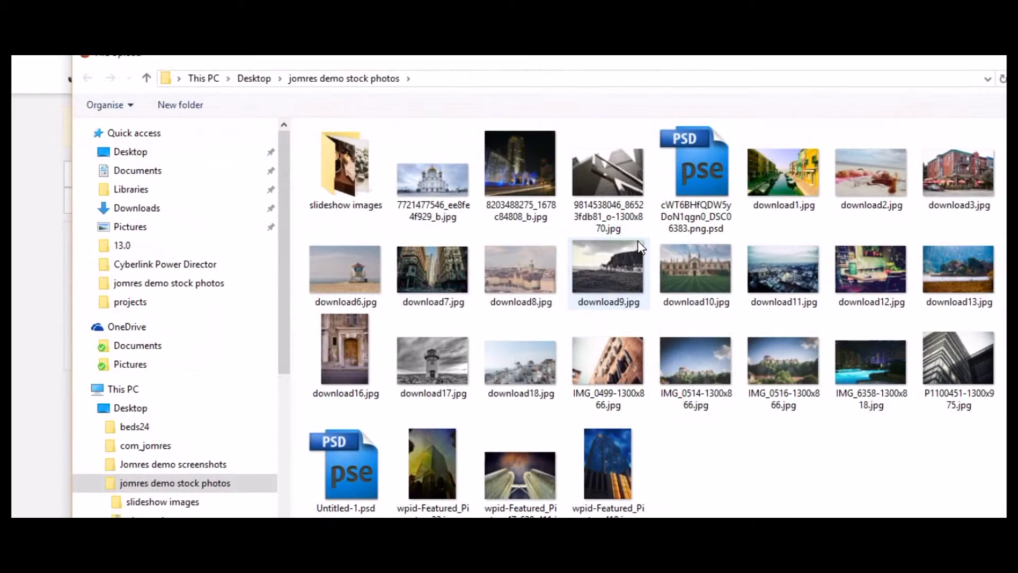
pyautogui.doubleClick(338, 169)
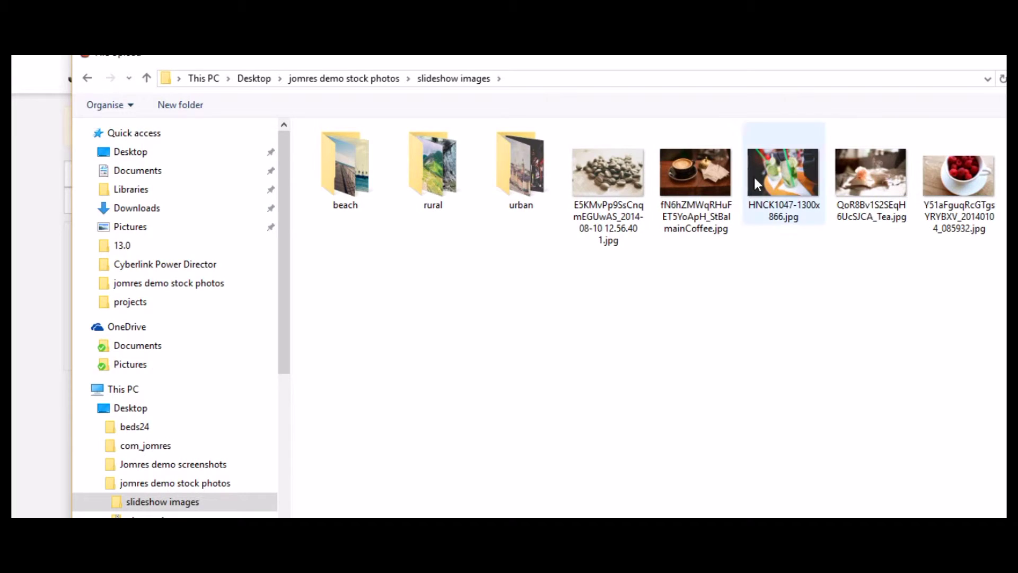
pyautogui.click(680, 174)
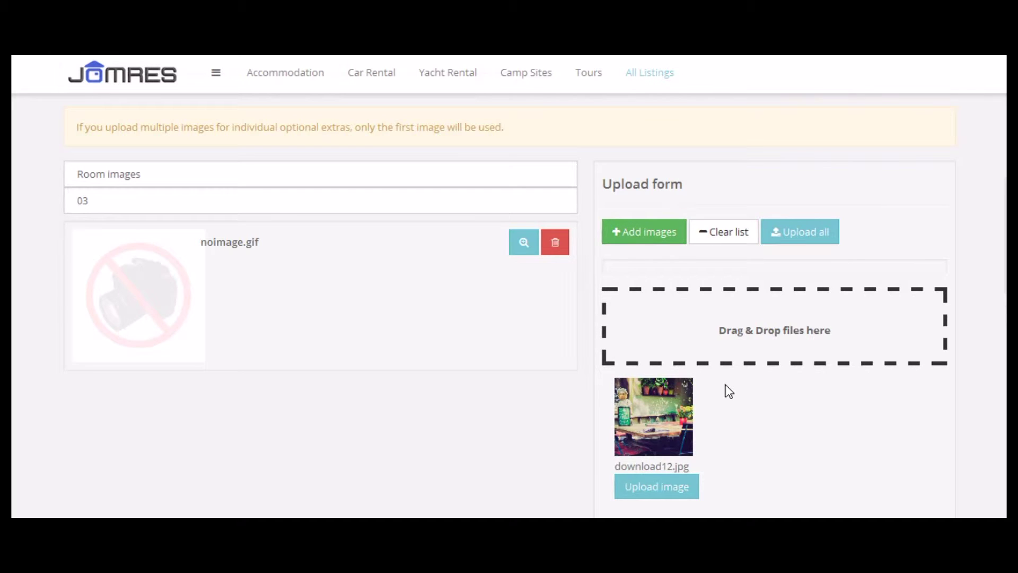
pyautogui.scroll(-6, 729, 392)
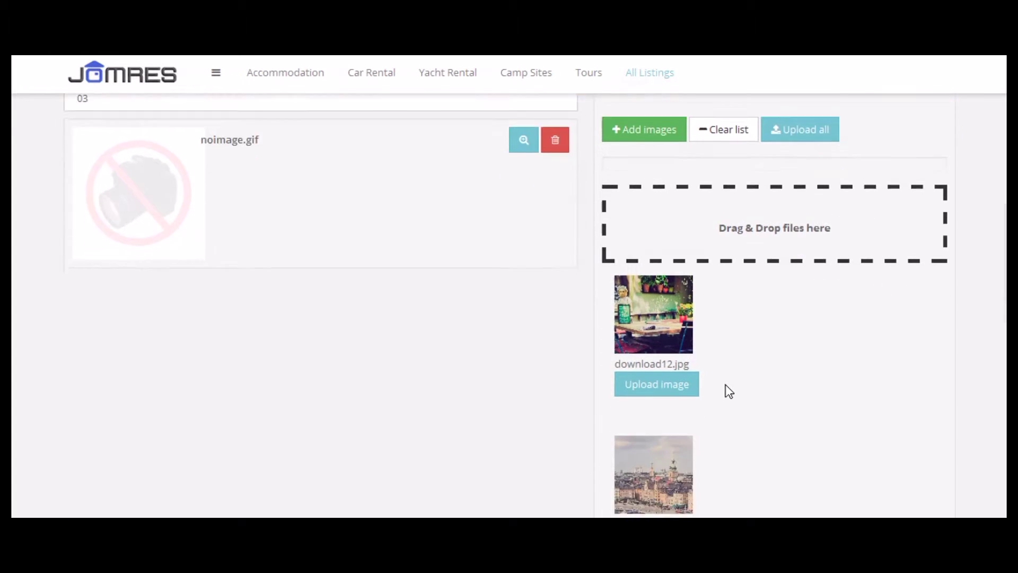
pyautogui.scroll(6, 731, 390)
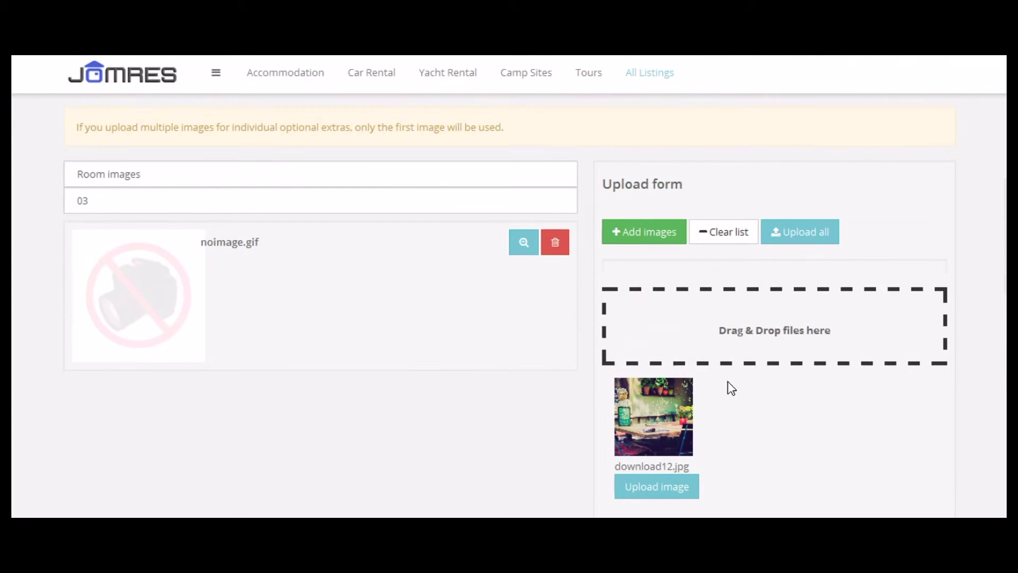
pyautogui.click(805, 242)
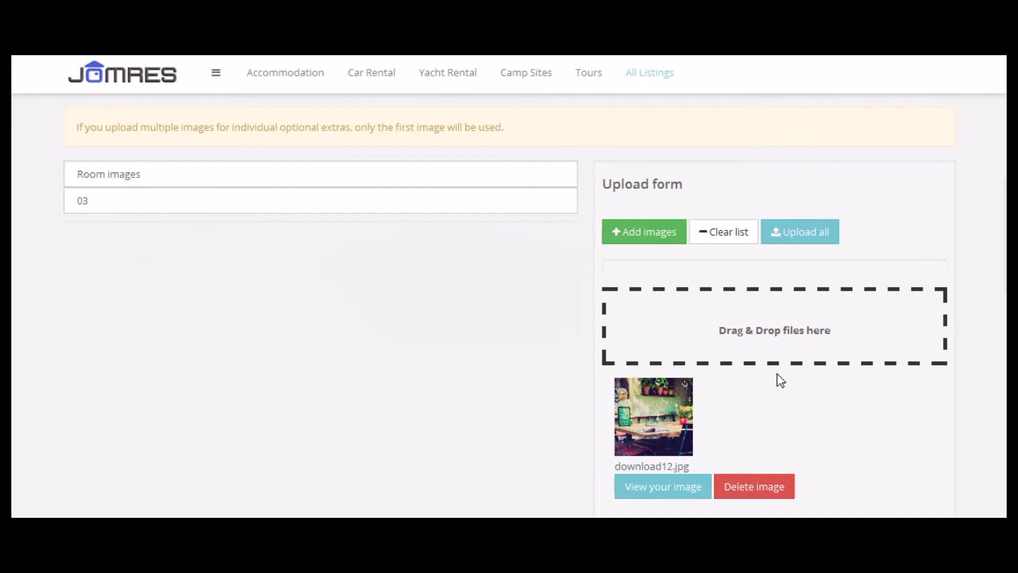
pyautogui.scroll(-3, 781, 379)
pyautogui.scroll(3, 780, 380)
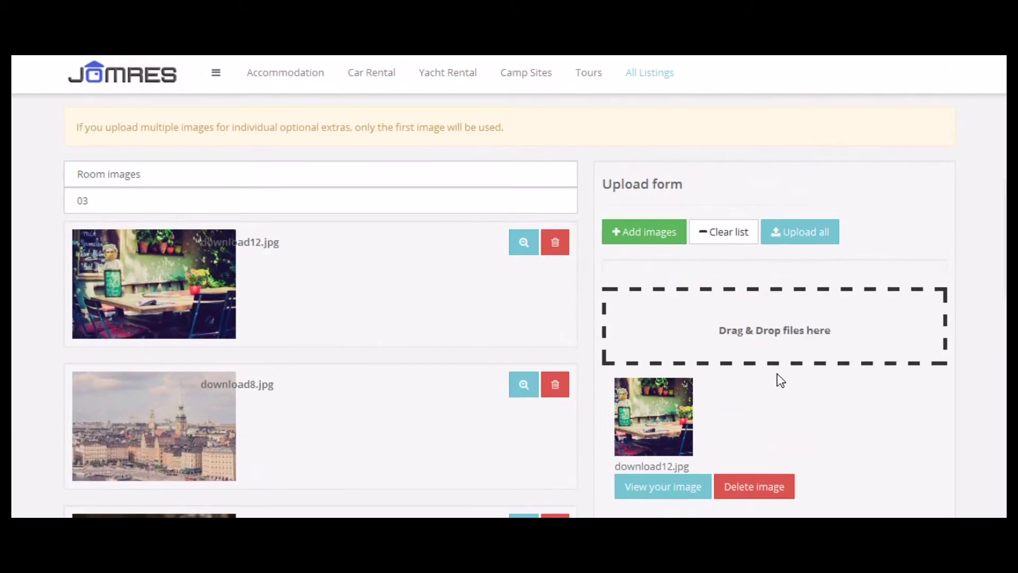
pyautogui.scroll(5, 780, 380)
pyautogui.scroll(-4, 780, 379)
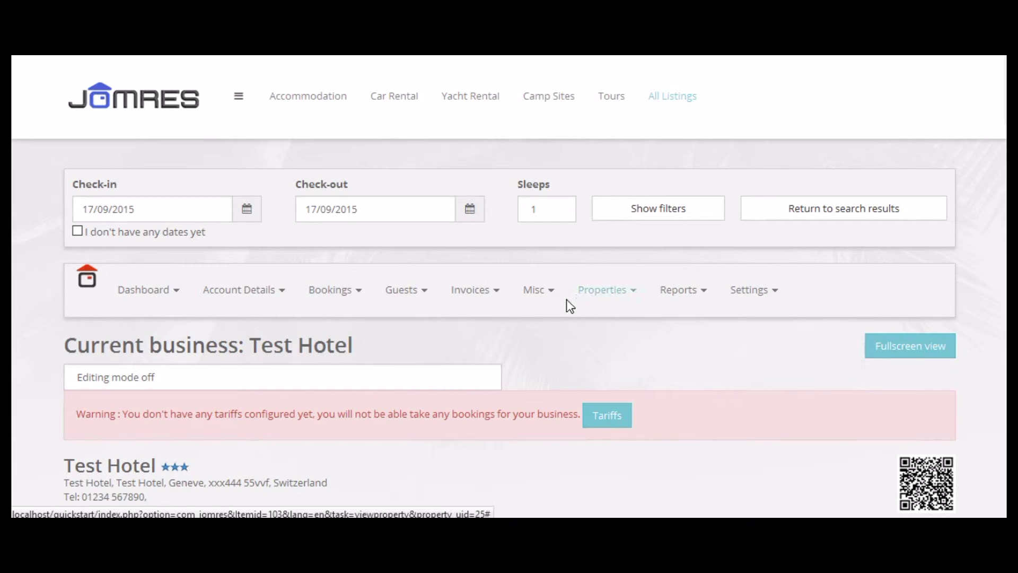
# - Scroll down Test Hotel's page and show its list of rooms
pyautogui.scroll(-15, 584, 297)
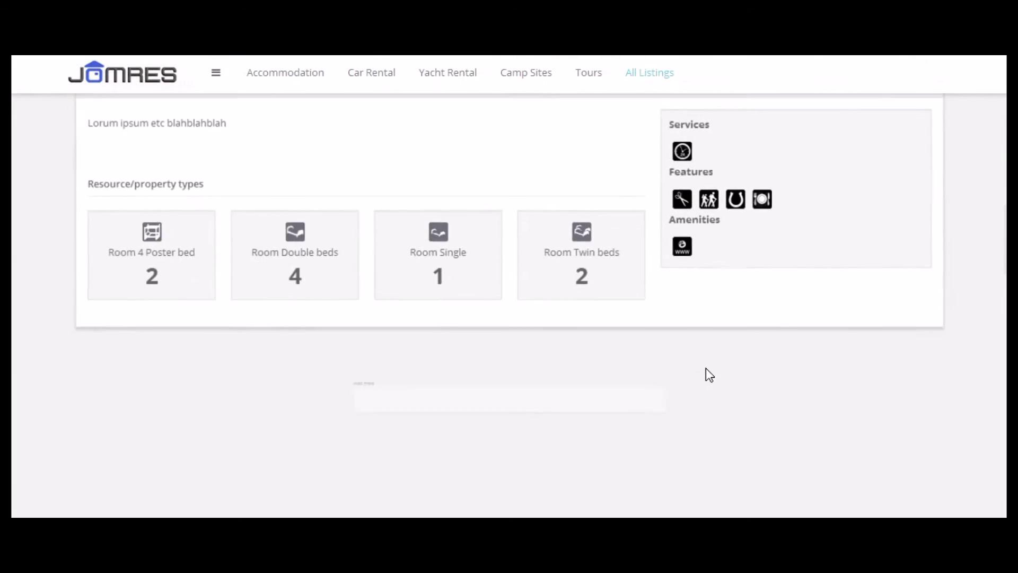
pyautogui.scroll(-8, 857, 375)
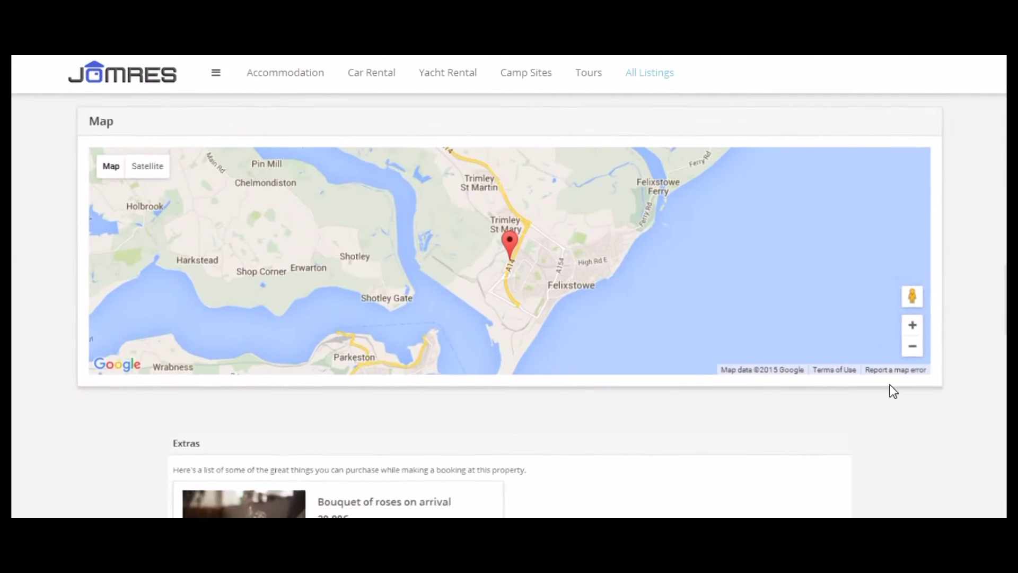
pyautogui.scroll(-5, 891, 403)
pyautogui.scroll(-3, 902, 392)
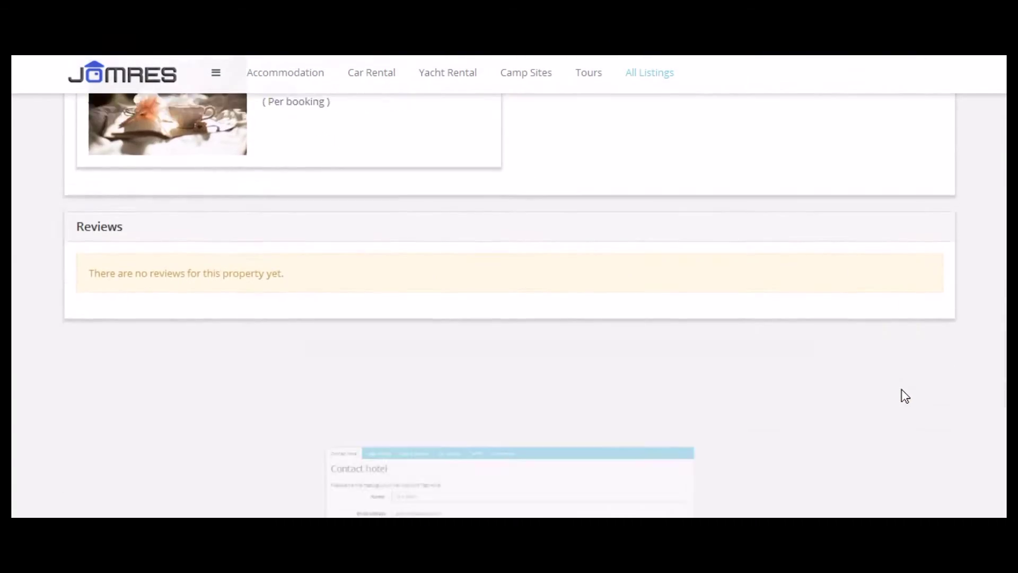
pyautogui.scroll(-4, 906, 396)
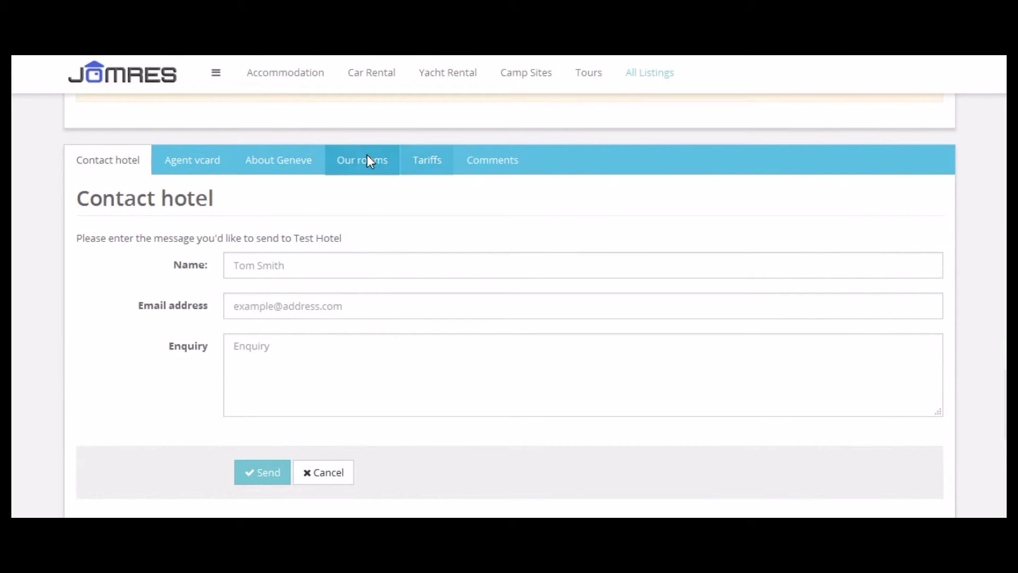
pyautogui.click(369, 155)
pyautogui.scroll(-3, 595, 239)
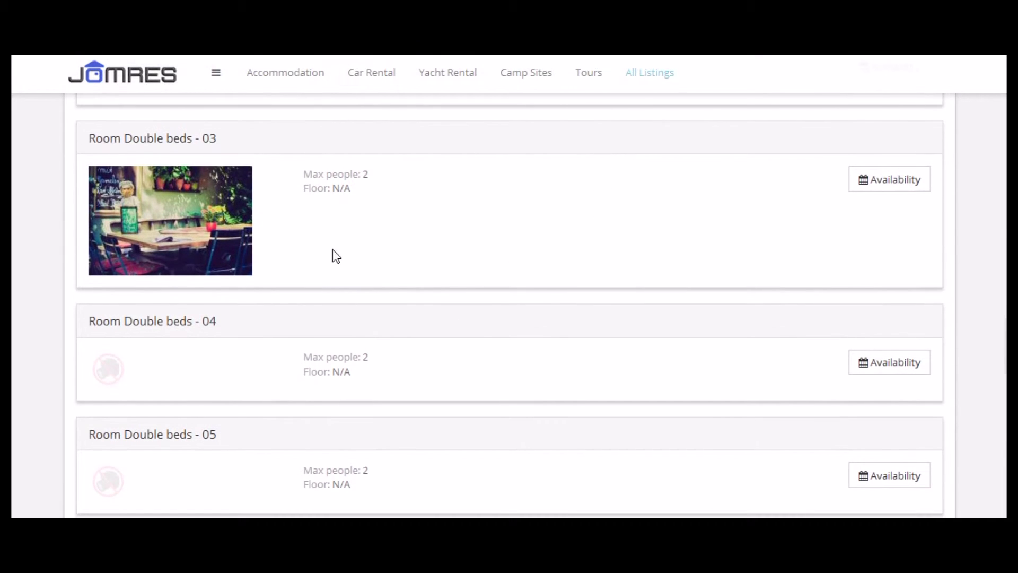
# - View room Double beds - 03's slideshow and availability calendar, then scroll back up
pyautogui.click(892, 179)
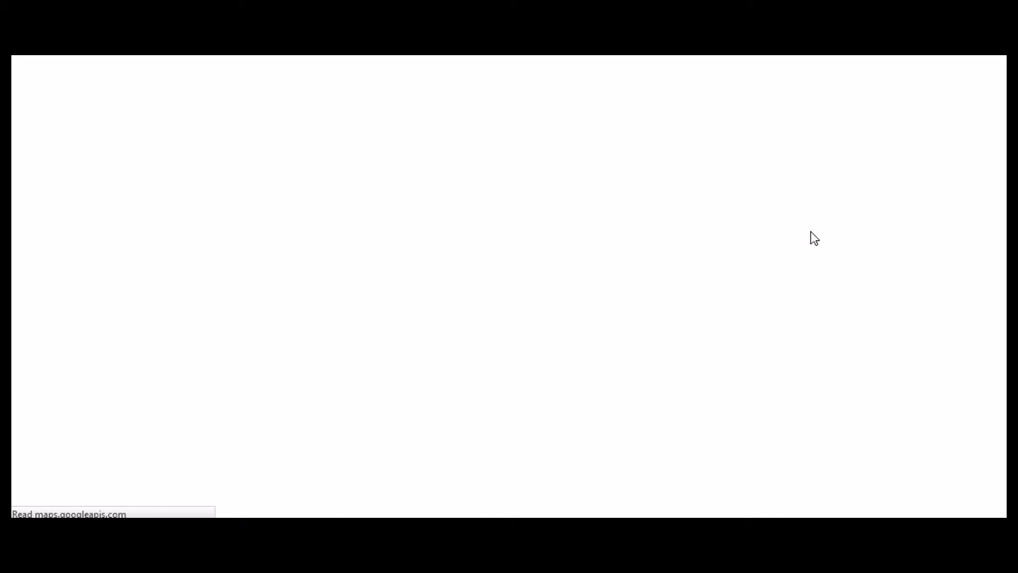
pyautogui.scroll(-8, 778, 323)
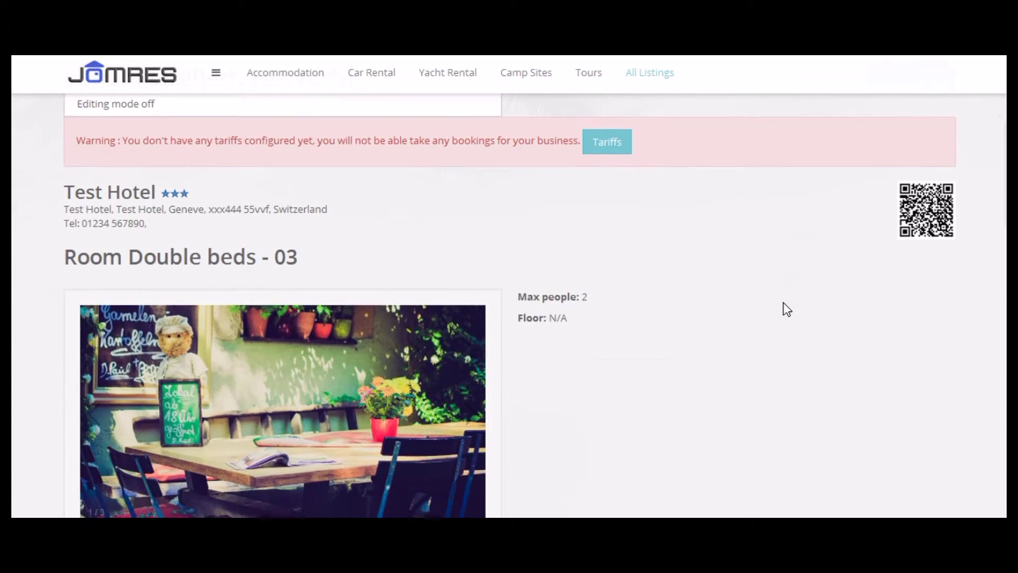
pyautogui.scroll(2, 787, 307)
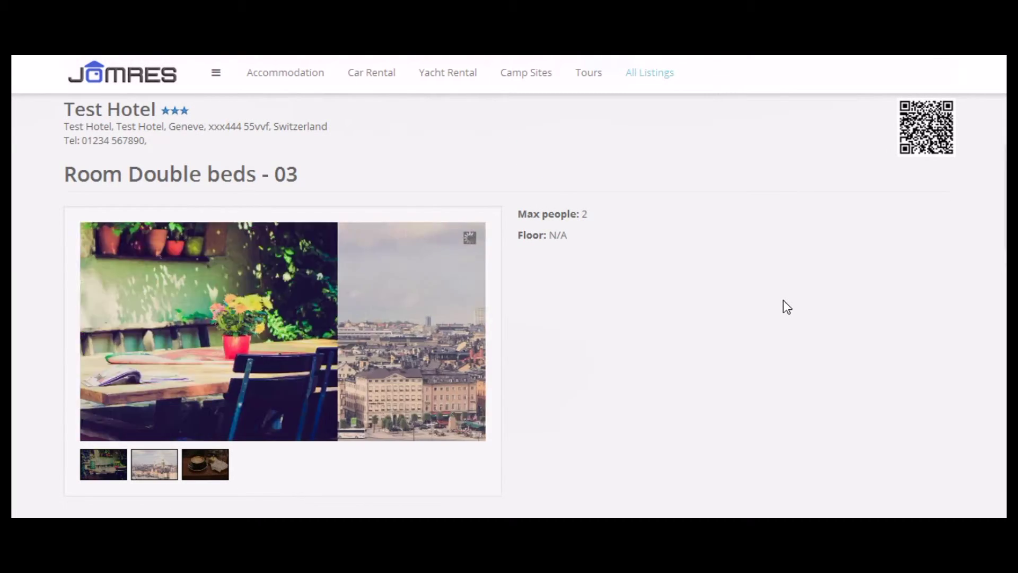
pyautogui.scroll(-2, 787, 307)
pyautogui.scroll(-4, 788, 307)
pyautogui.scroll(6, 787, 306)
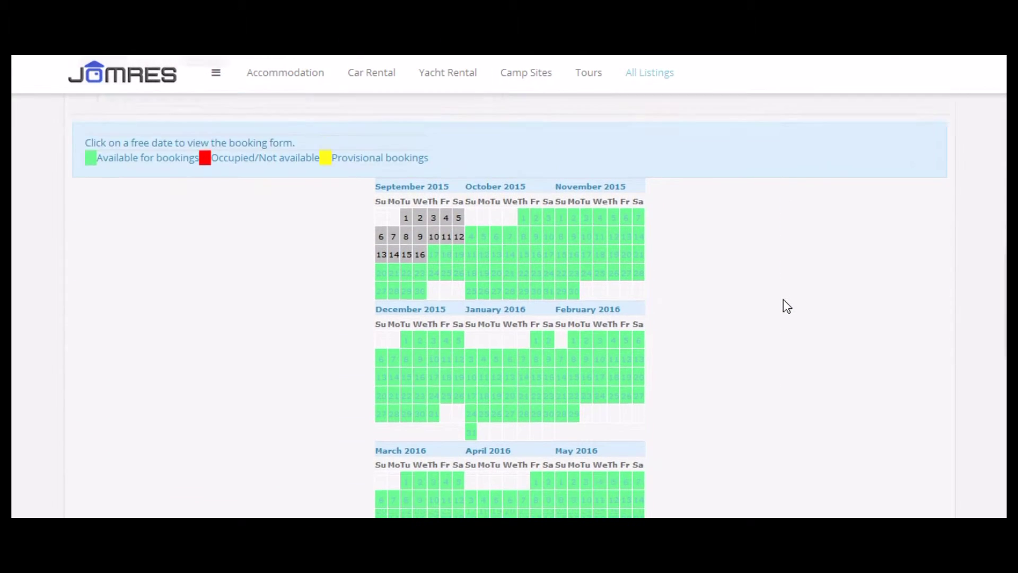
pyautogui.scroll(4, 787, 303)
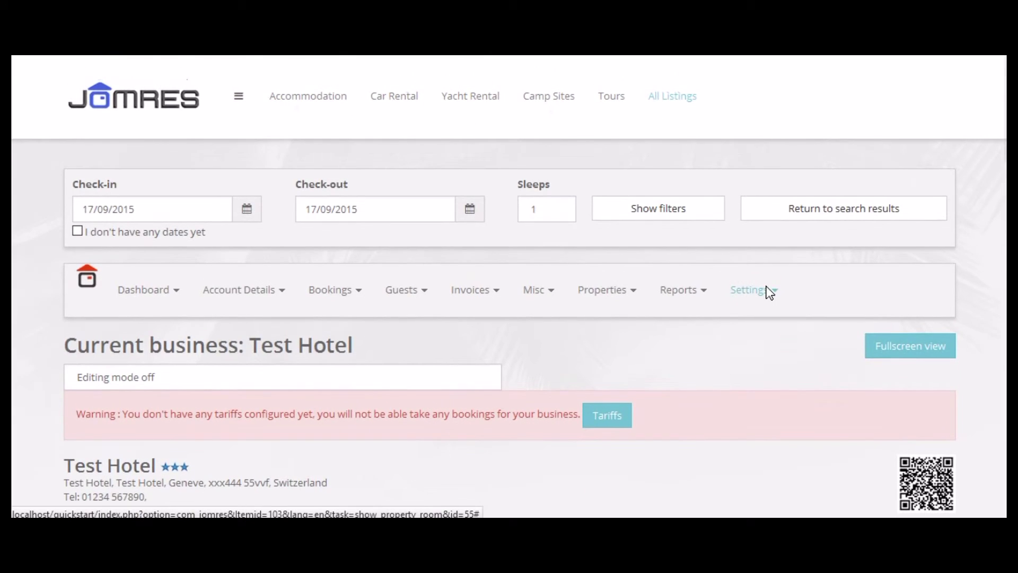
# - Open the Media Centre and browse the Slideshow images category
pyautogui.click(766, 291)
pyautogui.scroll(-3, 756, 302)
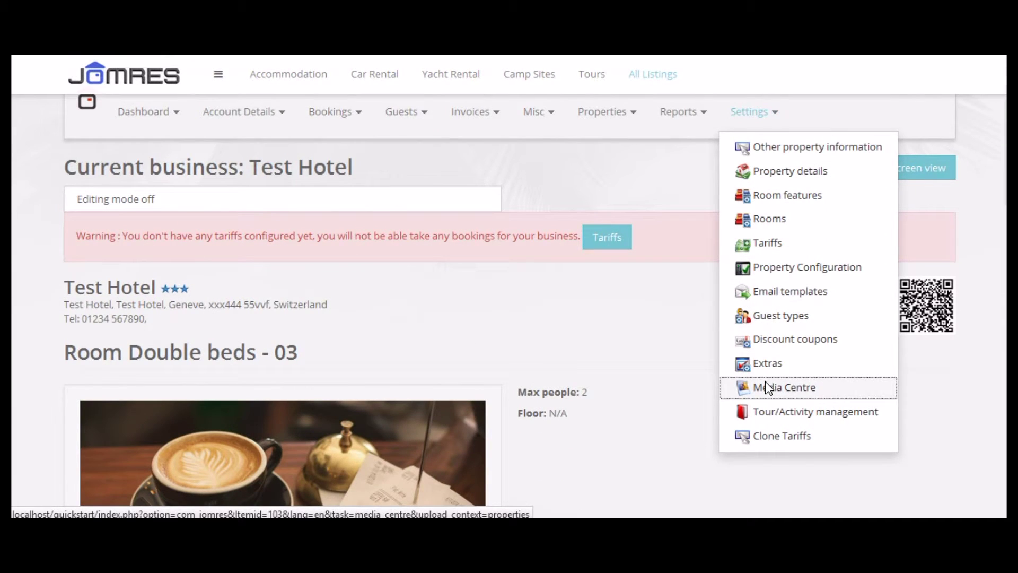
pyautogui.click(765, 382)
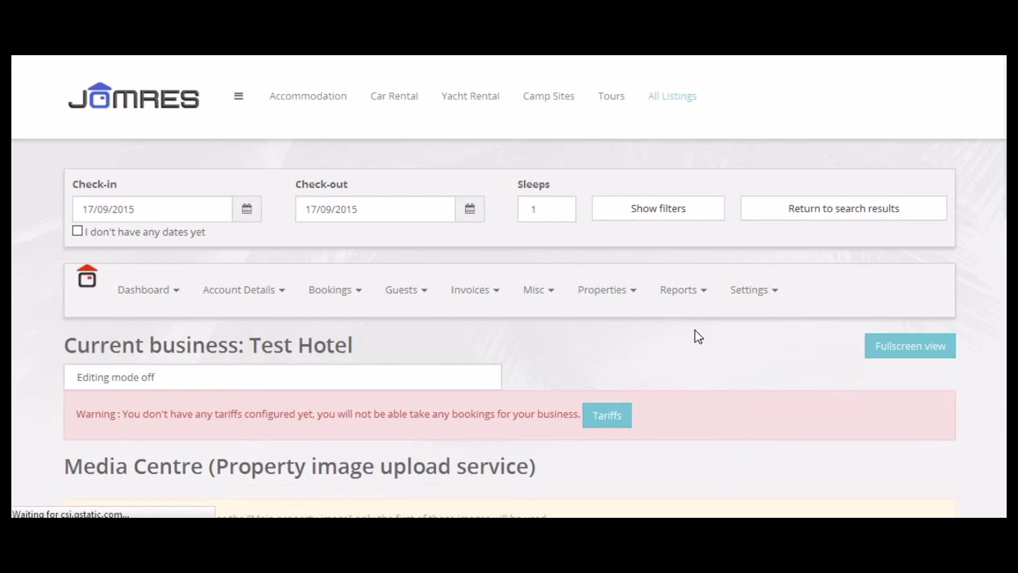
pyautogui.scroll(-5, 695, 336)
pyautogui.click(351, 265)
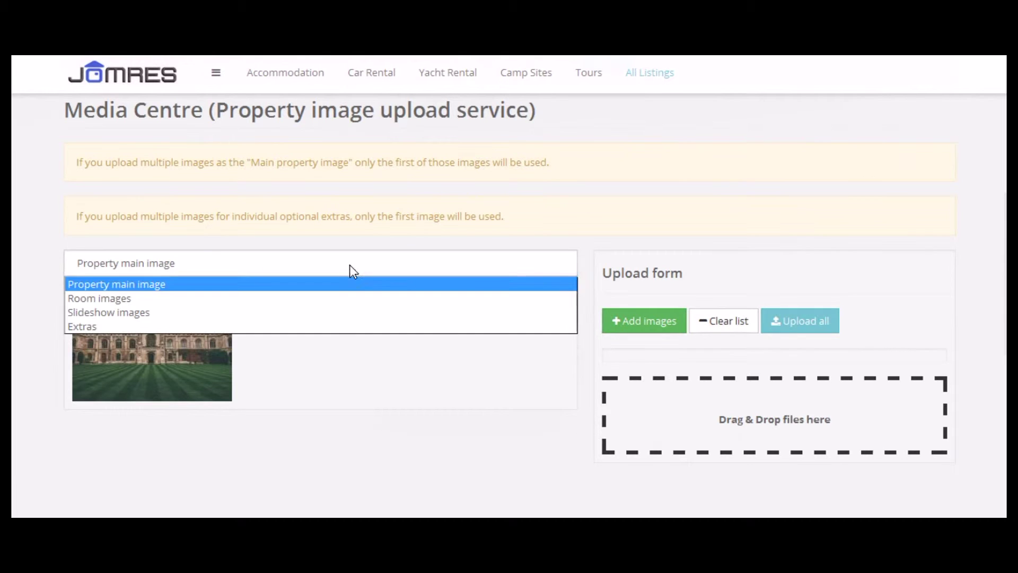
pyautogui.click(335, 311)
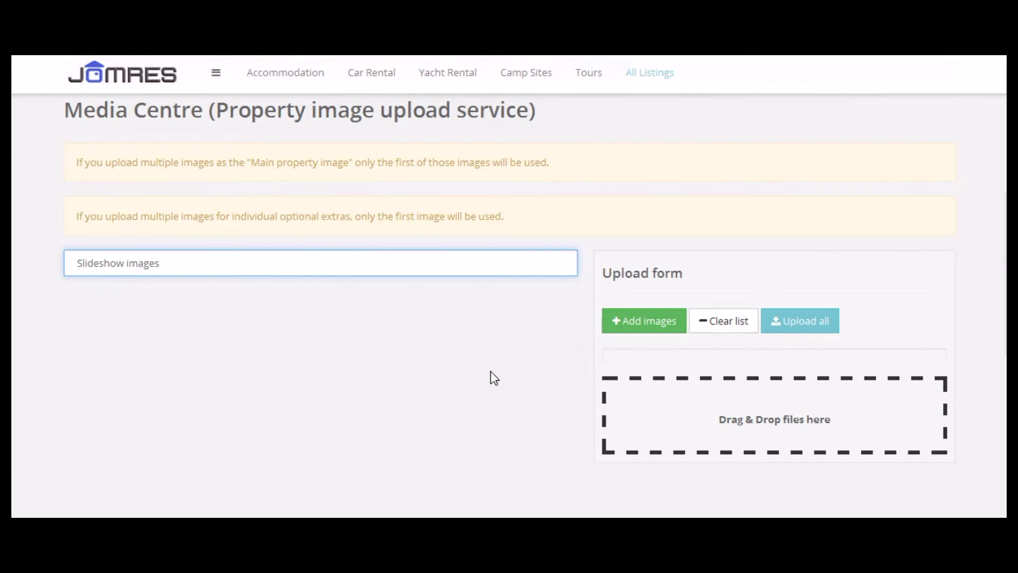
pyautogui.scroll(-6, 584, 353)
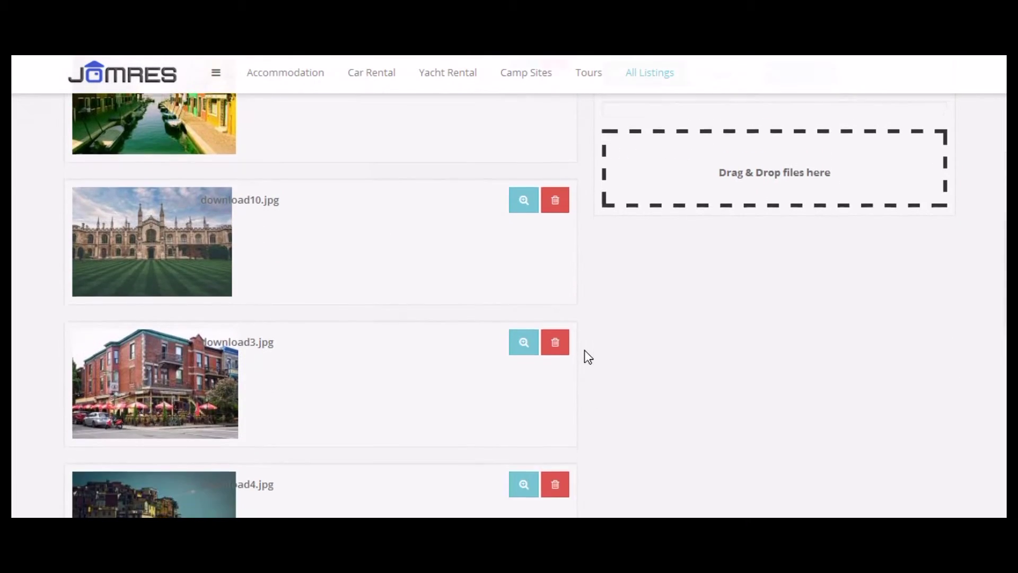
pyautogui.scroll(-3, 589, 354)
pyautogui.scroll(9, 589, 354)
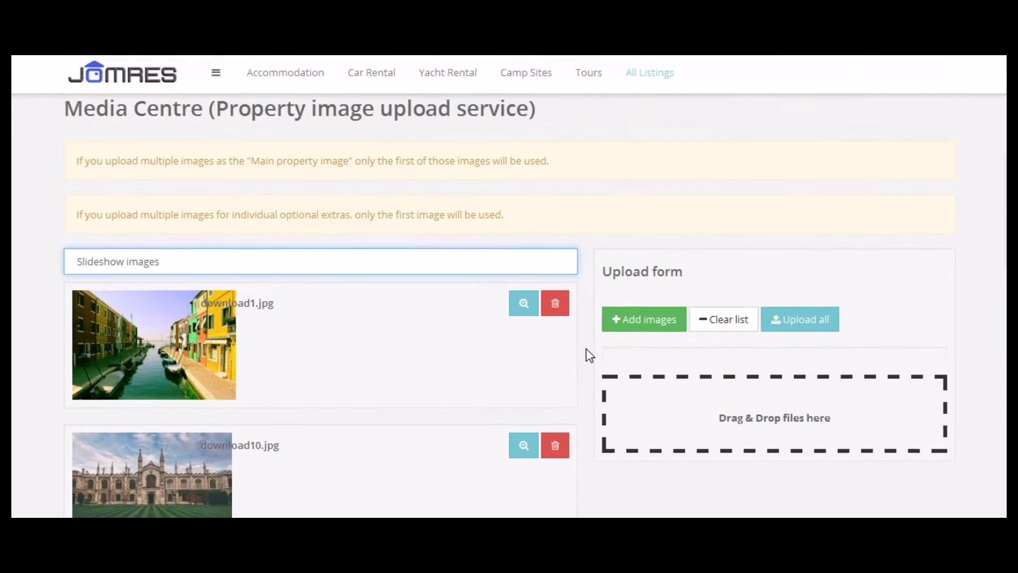
# - Browse Extras images for the Cleaning fee and Bouquet of roses on arrival extras
pyautogui.click(440, 266)
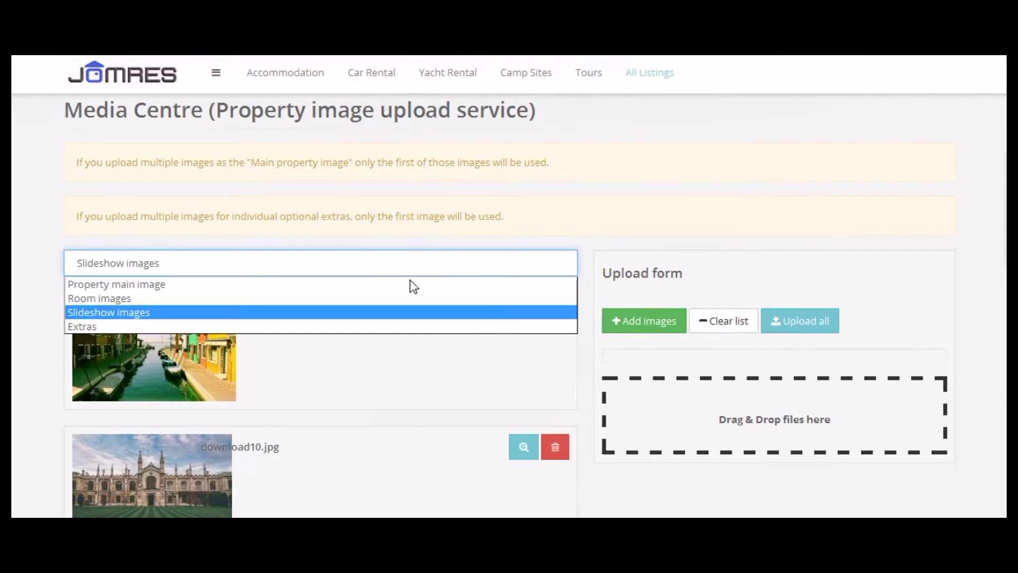
pyautogui.click(362, 328)
pyautogui.scroll(-2, 330, 224)
pyautogui.click(308, 201)
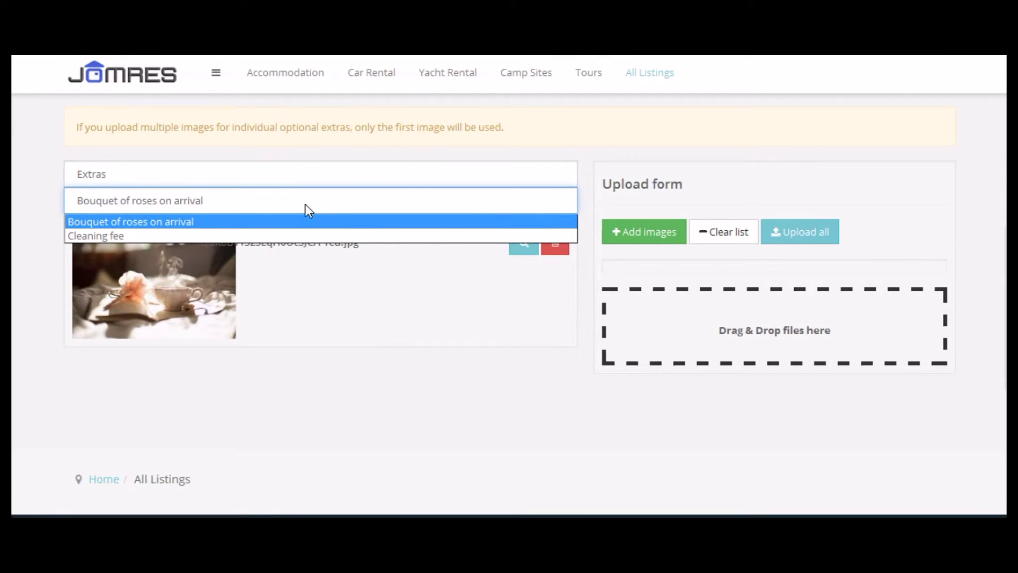
pyautogui.click(291, 235)
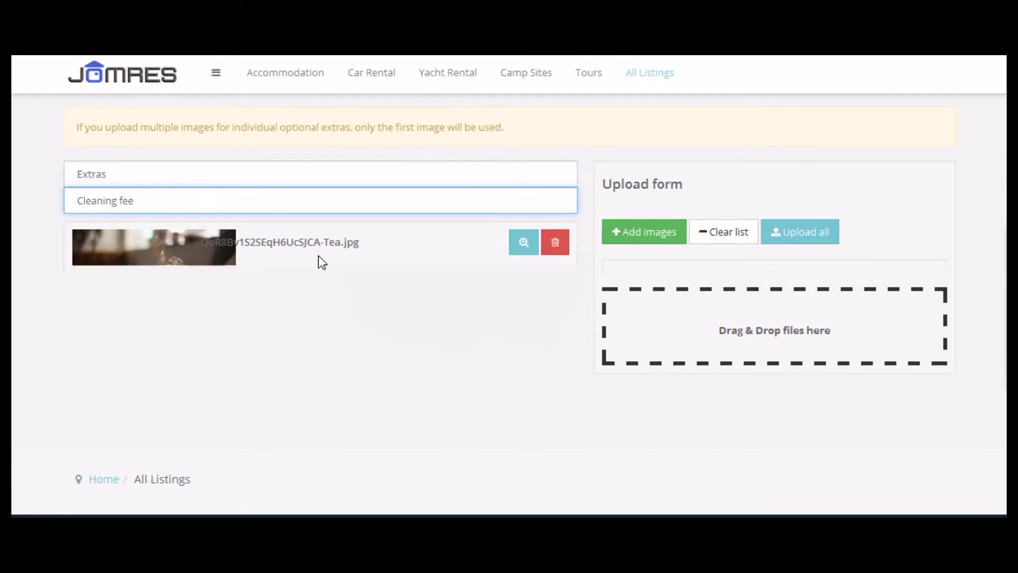
pyautogui.click(290, 201)
pyautogui.click(287, 233)
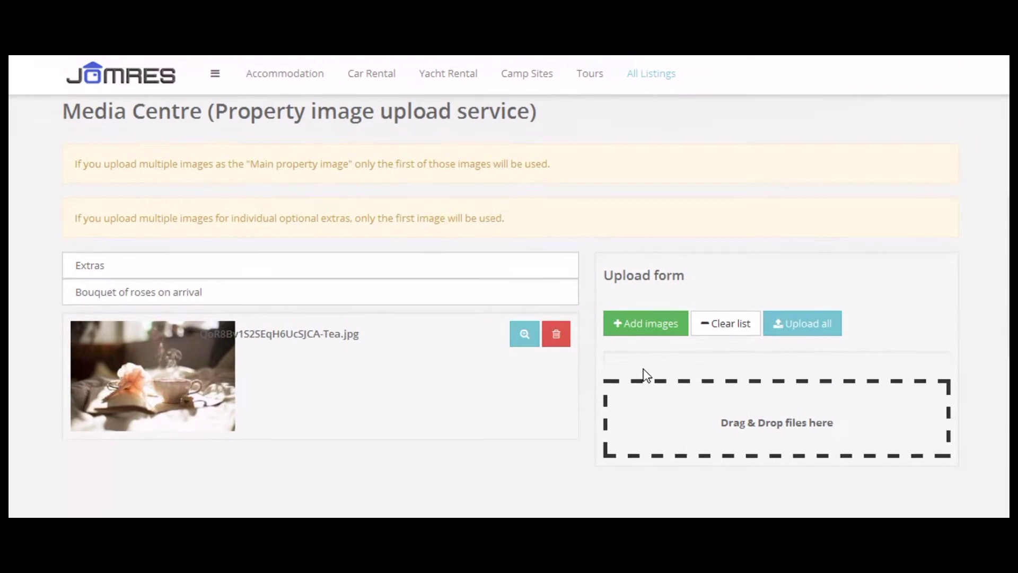
pyautogui.scroll(5, 643, 375)
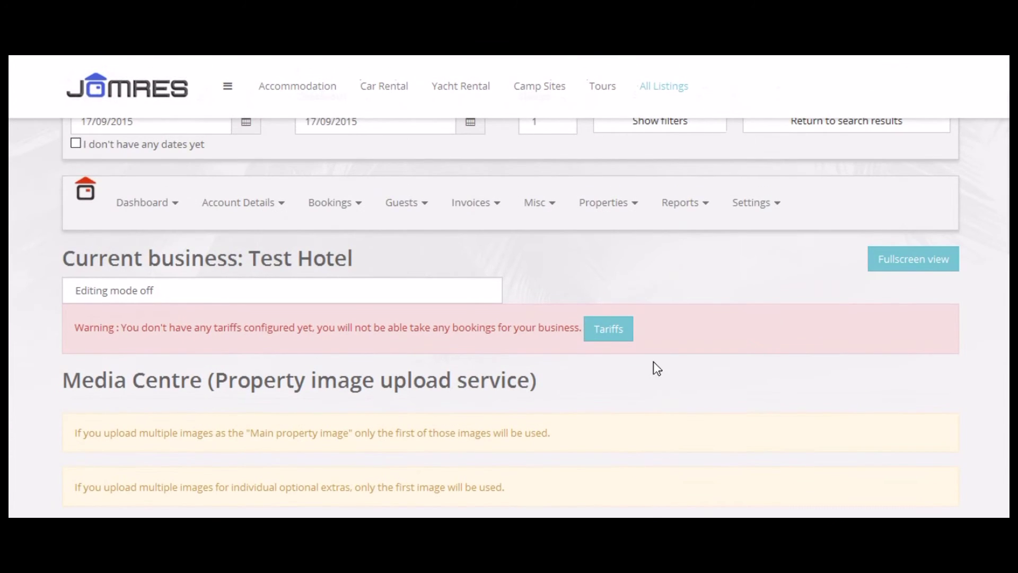
# - Go to Test Hotel's Room features list under Settings
pyautogui.click(750, 205)
pyautogui.click(753, 295)
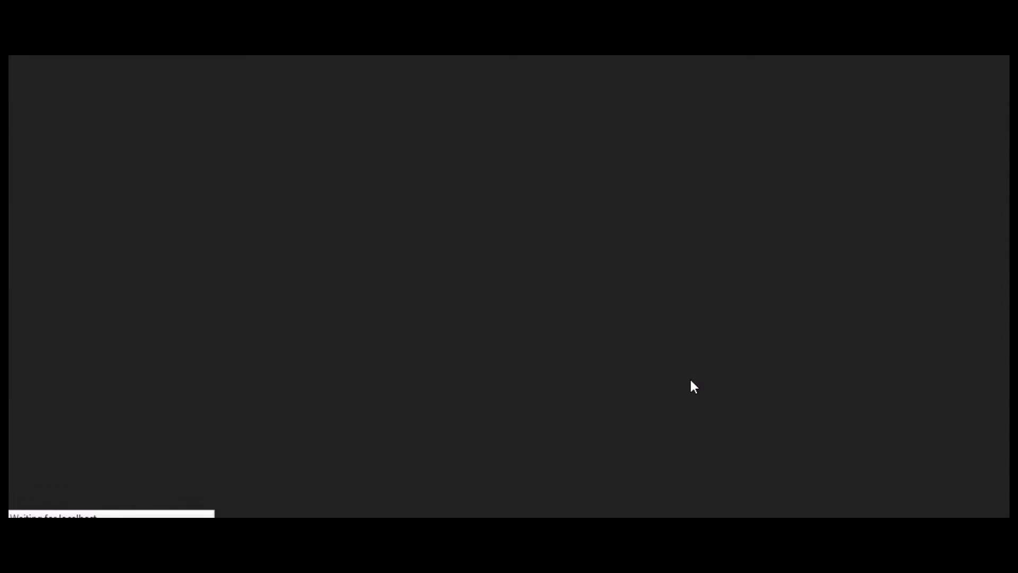
pyautogui.scroll(-3, 684, 384)
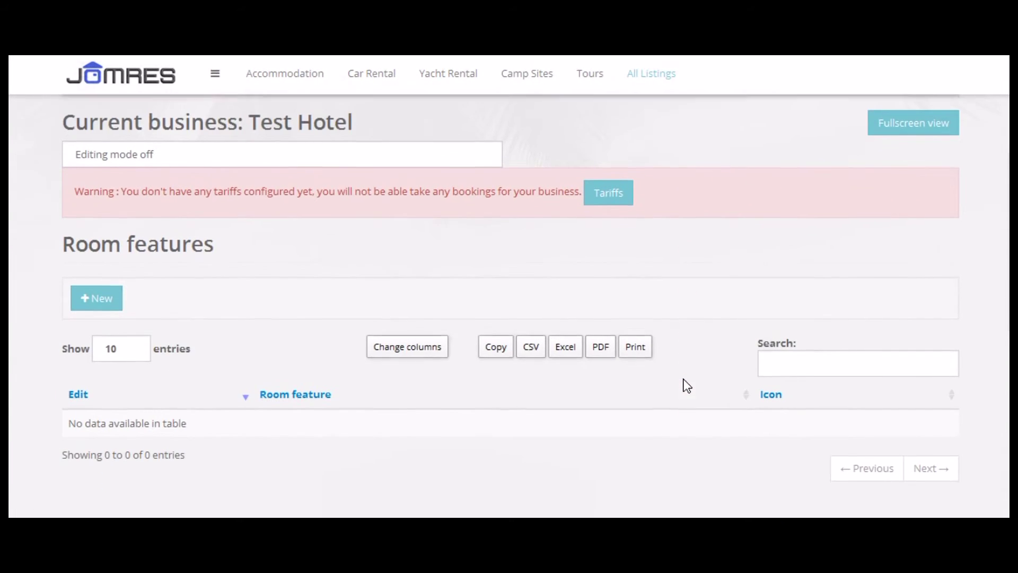
# - Create the room feature 'Tea and Coffee making facilities' from the autocomplete and save it
pyautogui.click(91, 262)
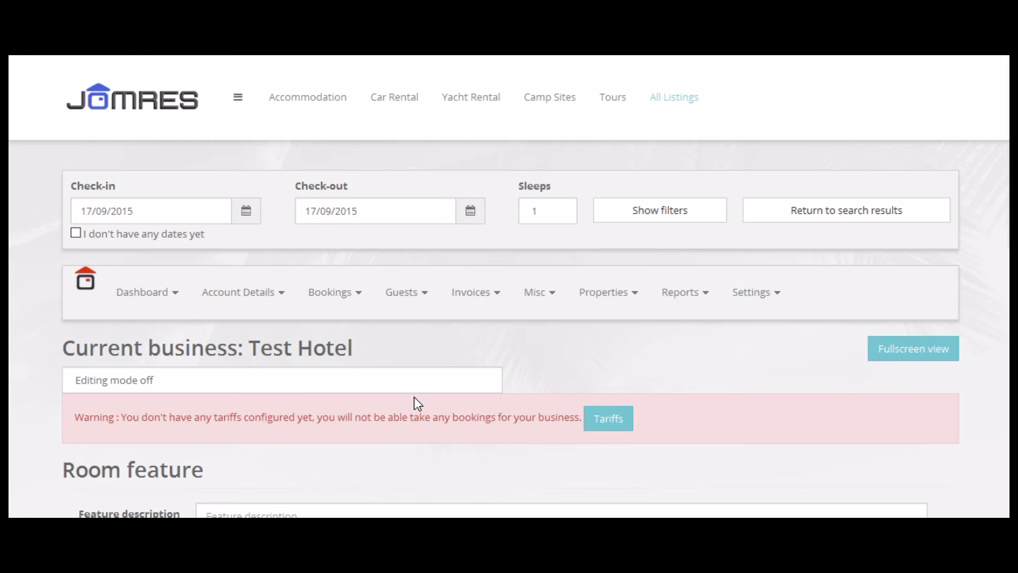
pyautogui.scroll(-5, 416, 392)
pyautogui.click(276, 254)
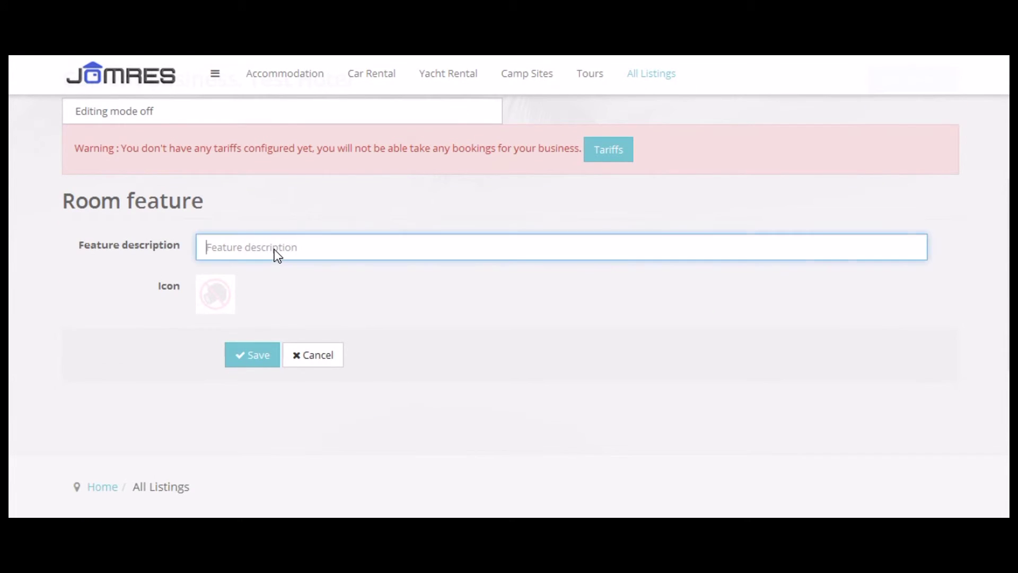
pyautogui.write('Tea a')
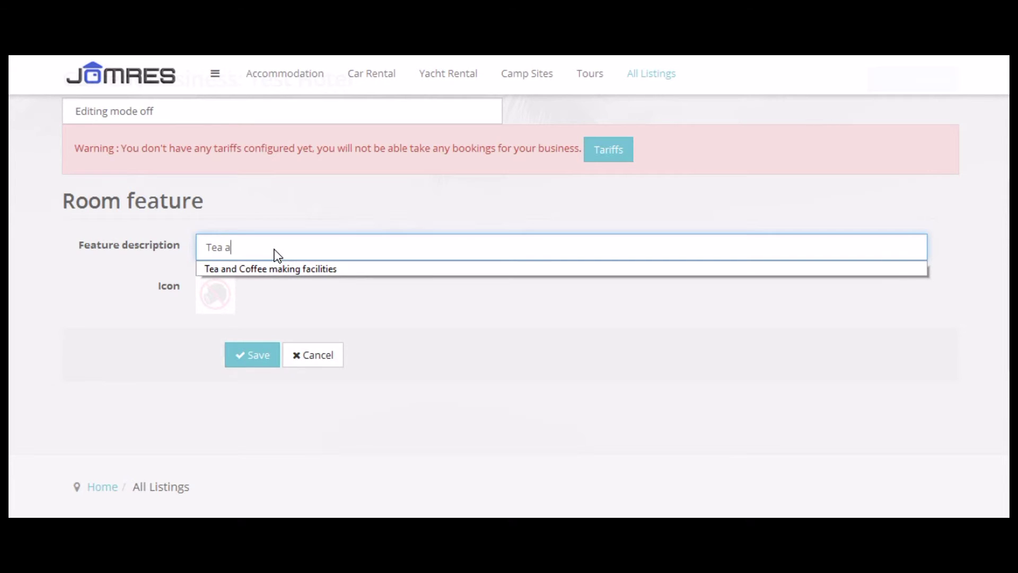
pyautogui.write('nd')
pyautogui.click(306, 268)
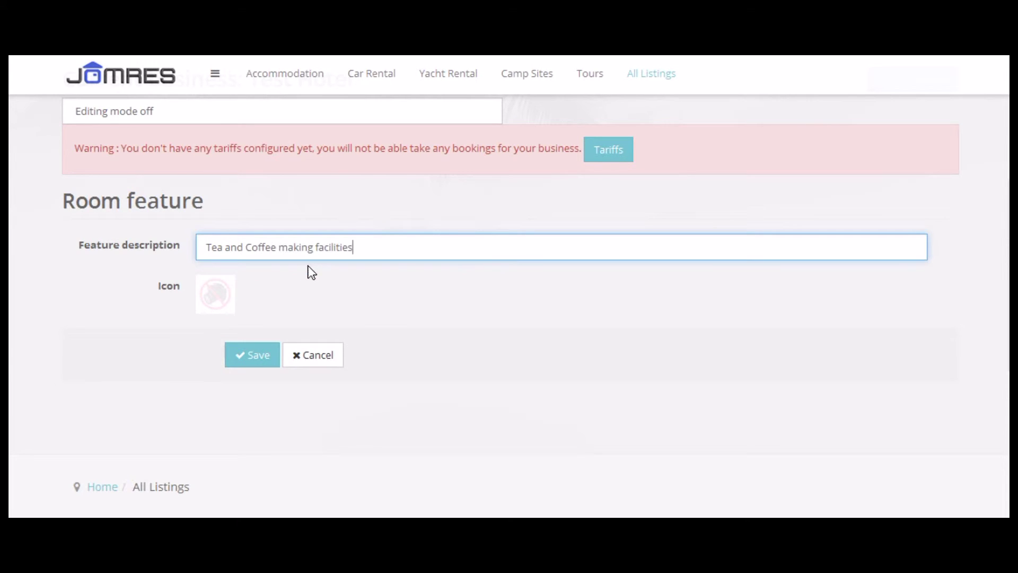
pyautogui.click(245, 353)
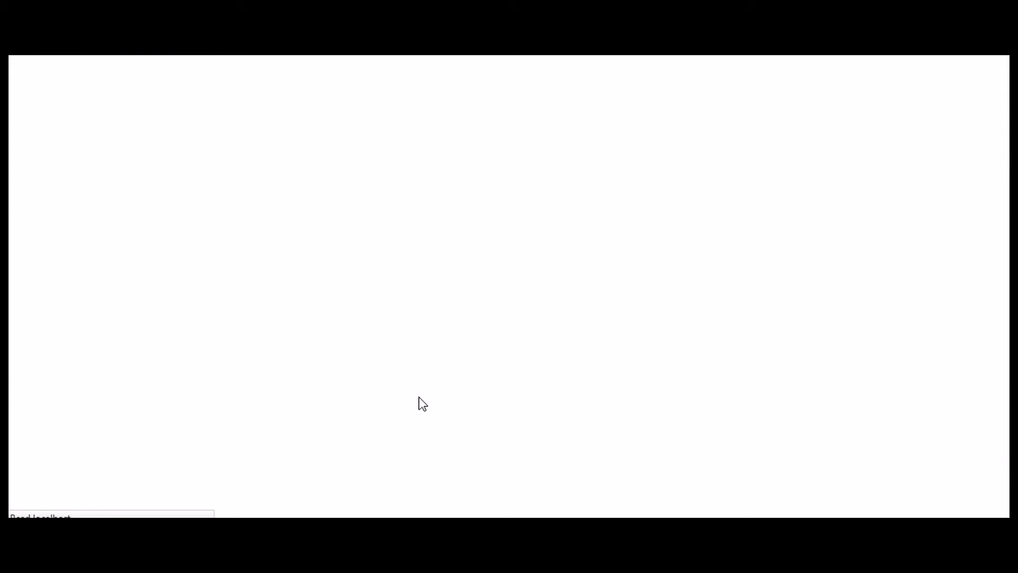
pyautogui.scroll(-5, 419, 396)
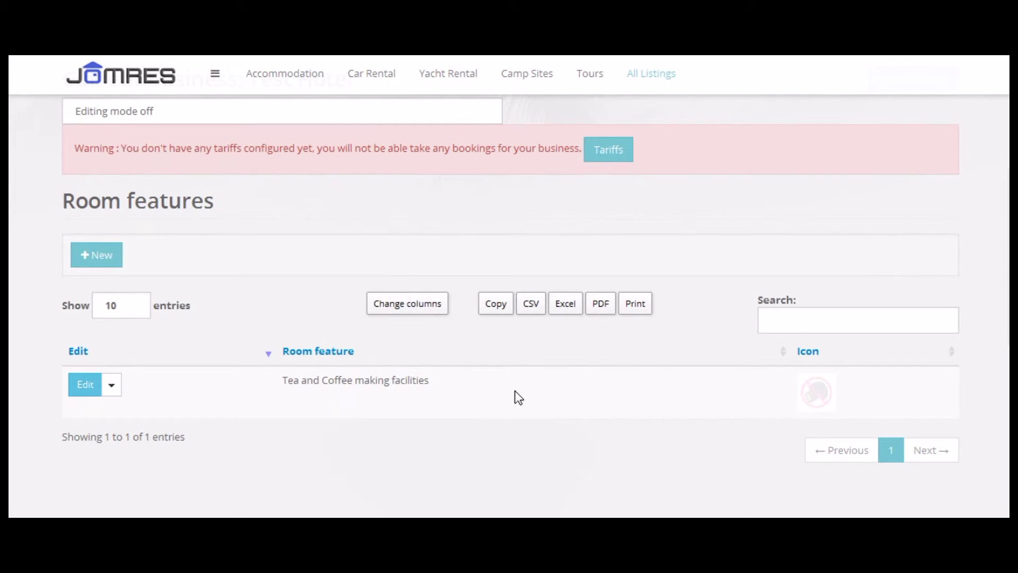
pyautogui.scroll(5, 661, 409)
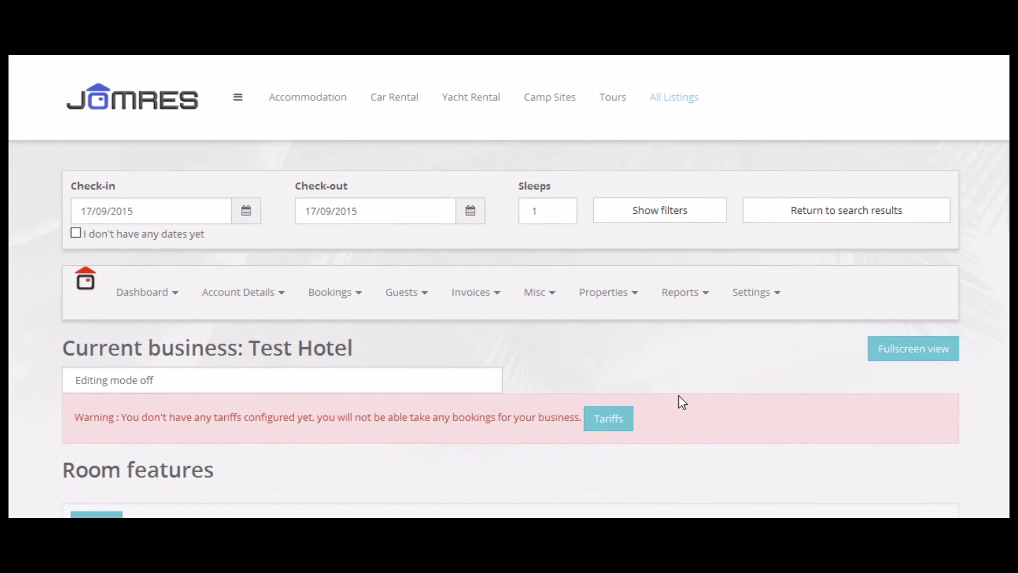
# - Open the Media Centre and choose the Resource features icons image category
pyautogui.click(772, 285)
pyautogui.scroll(-4, 763, 350)
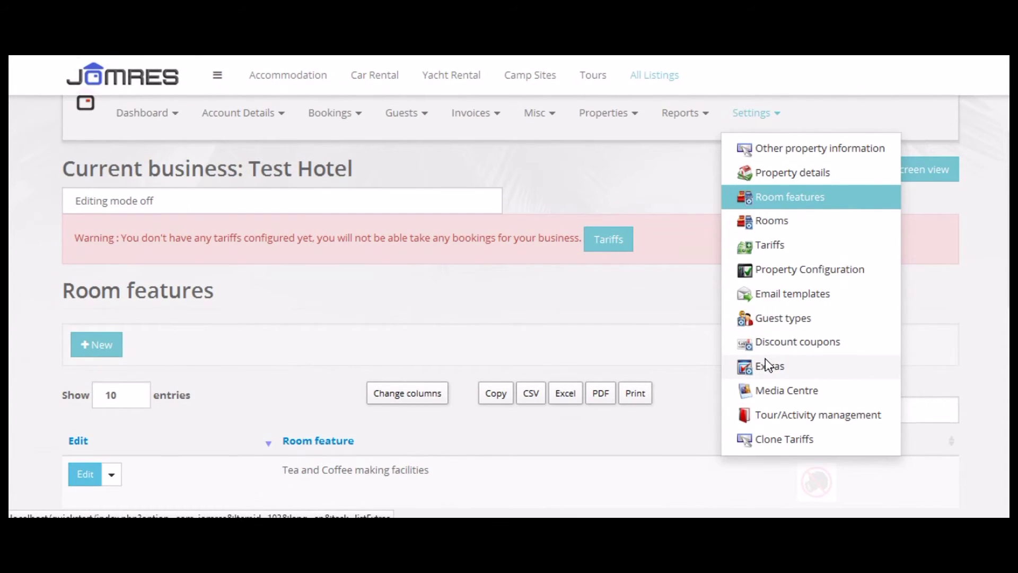
pyautogui.click(776, 389)
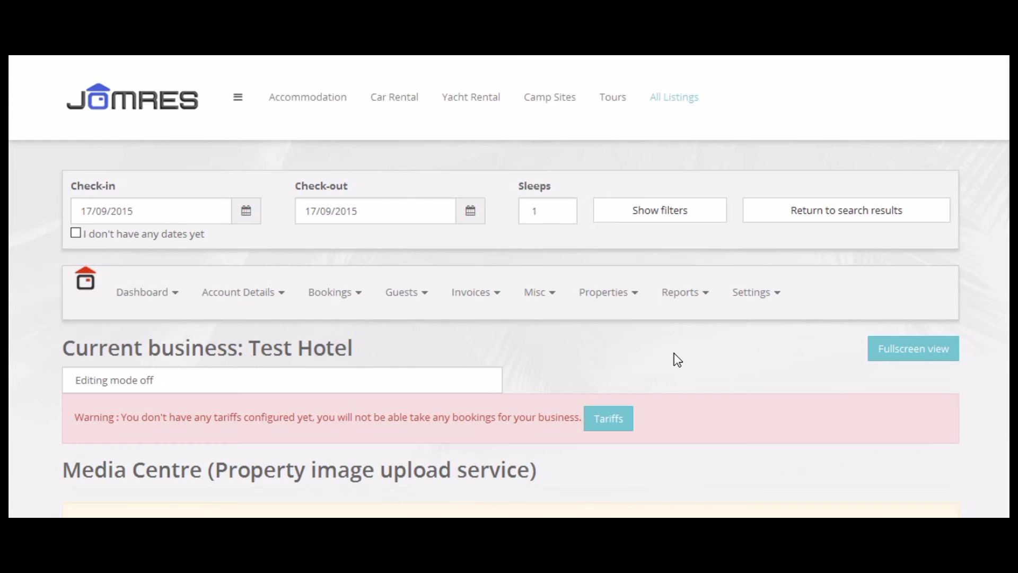
pyautogui.scroll(-6, 674, 352)
pyautogui.scroll(-2, 564, 345)
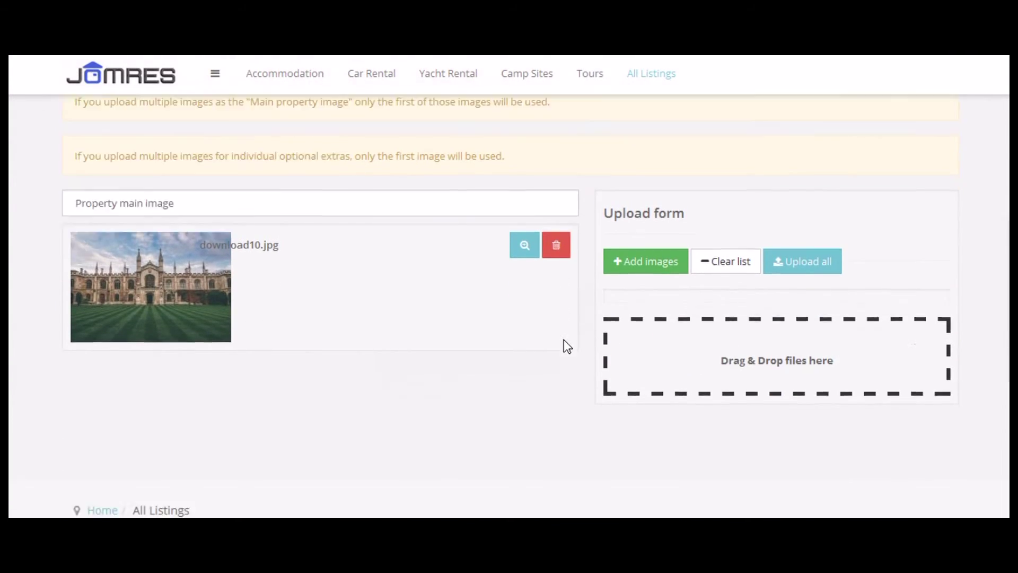
pyautogui.click(405, 183)
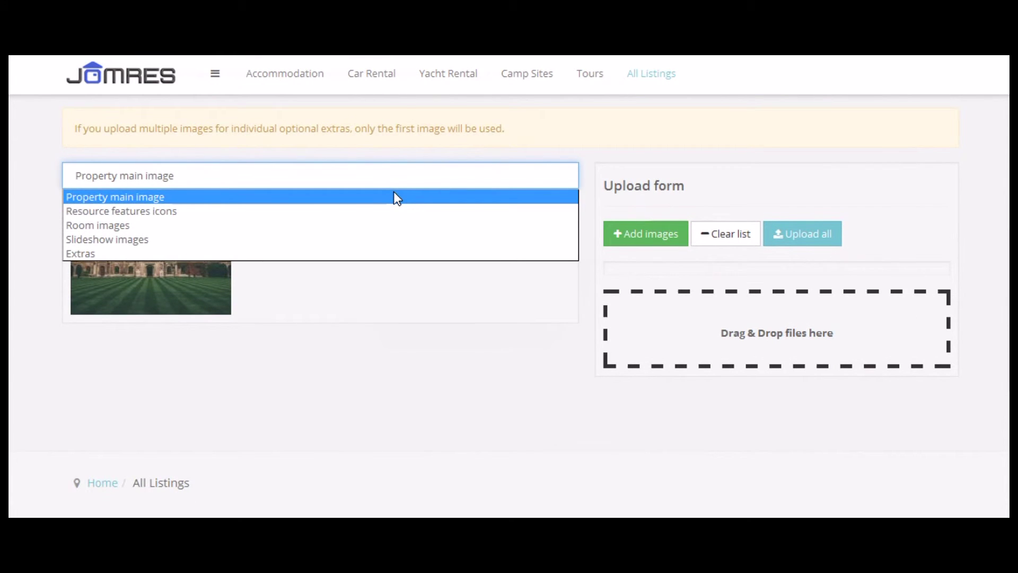
pyautogui.click(392, 211)
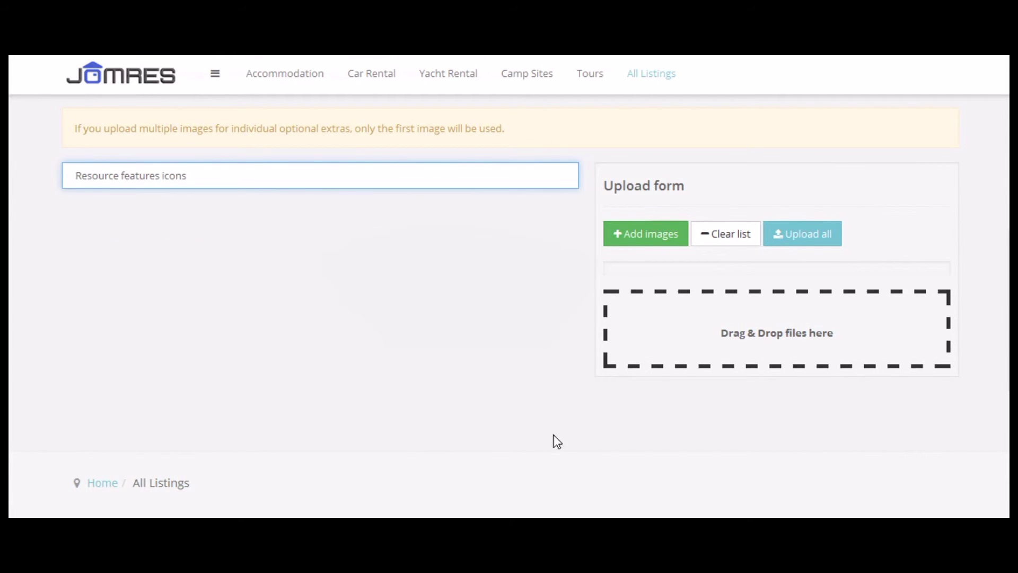
pyautogui.scroll(-2, 585, 419)
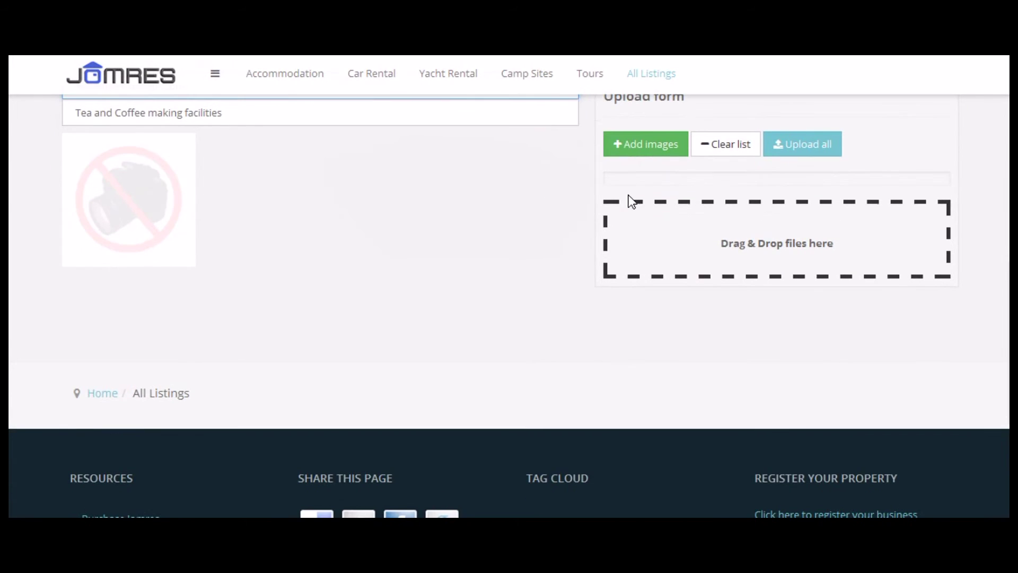
# - Upload the coffee-beans photo as the Tea and Coffee making facilities icon
pyautogui.click(628, 144)
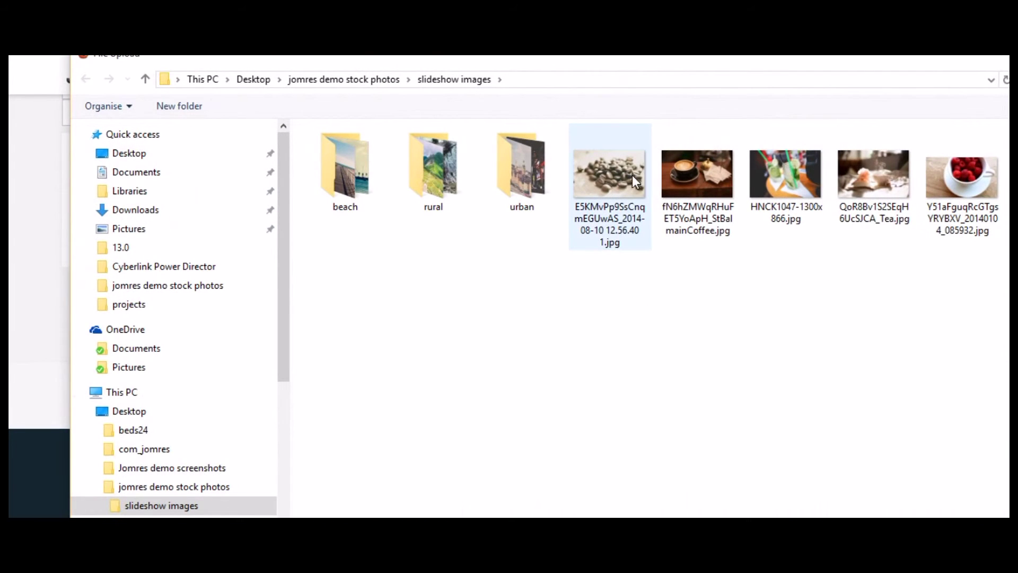
pyautogui.doubleClick(619, 172)
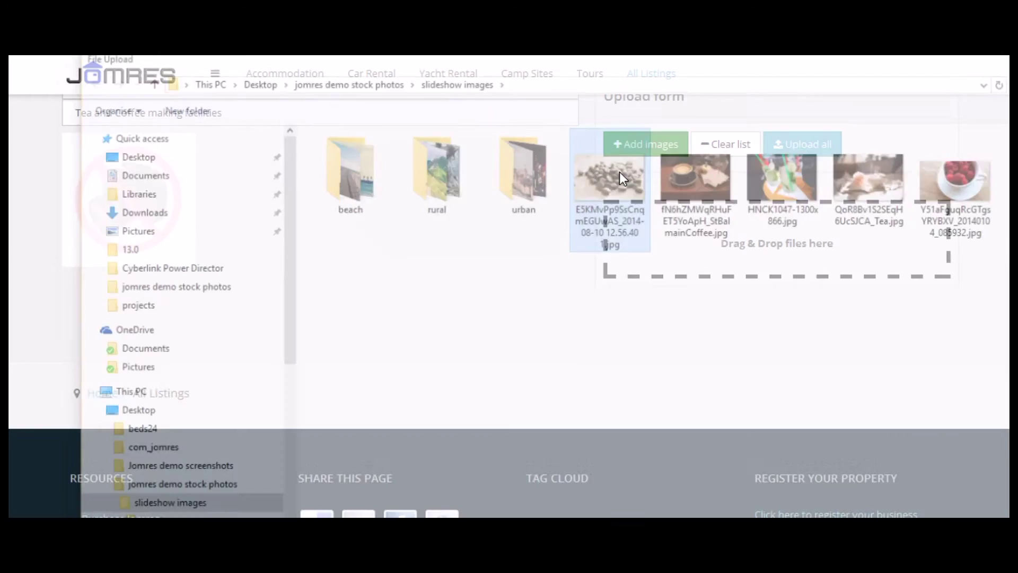
pyautogui.click(657, 402)
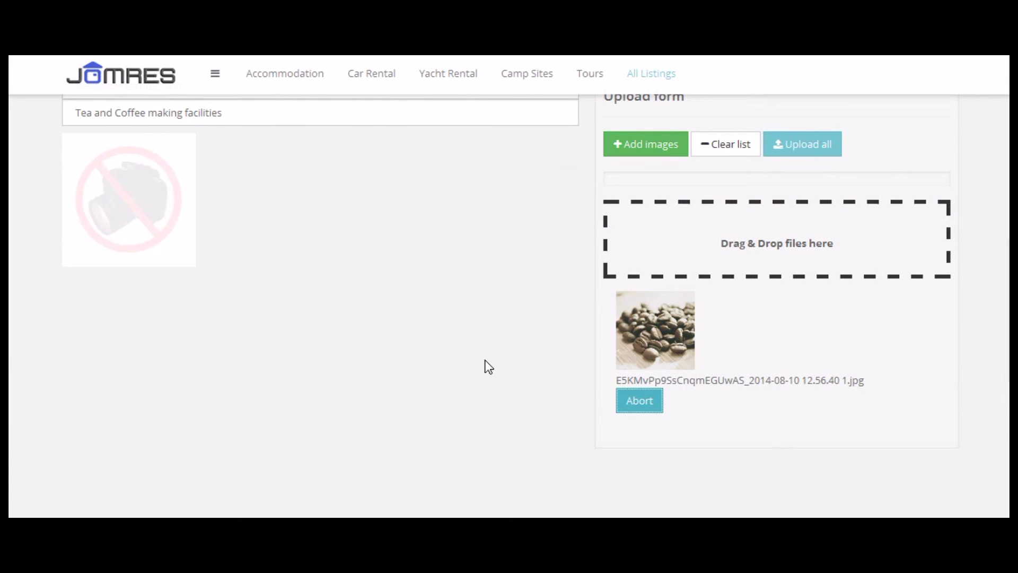
pyautogui.scroll(3, 488, 366)
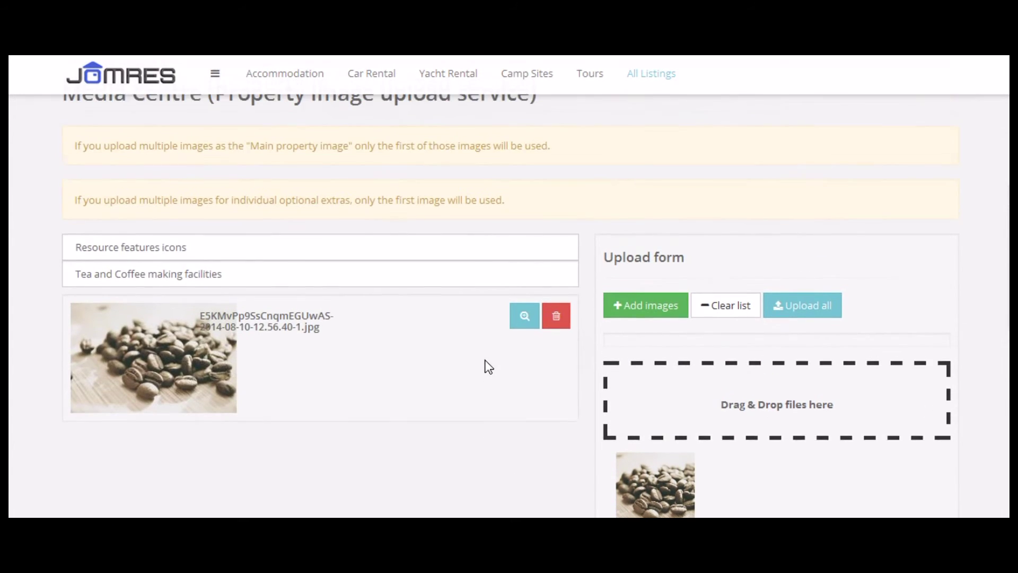
pyautogui.scroll(2, 614, 286)
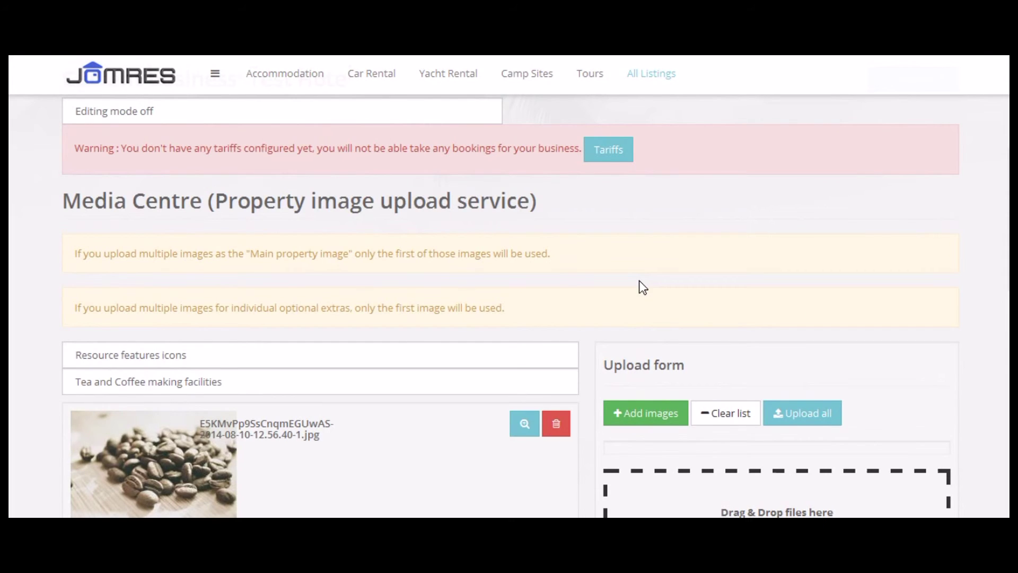
pyautogui.scroll(2, 640, 287)
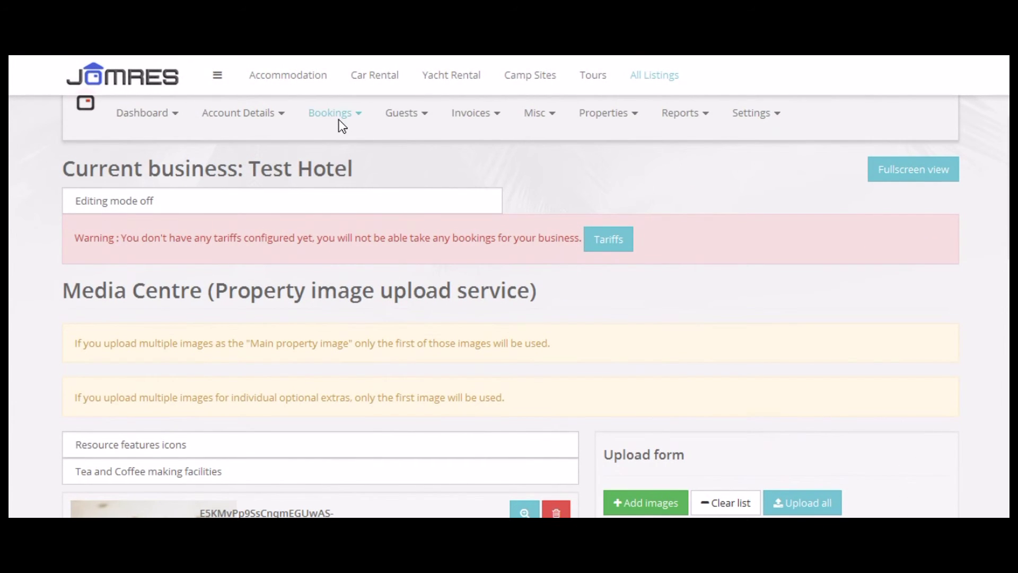
# - Open a new Test Hotel booking form, then go to the property's rooms list
pyautogui.click(342, 126)
pyautogui.click(348, 151)
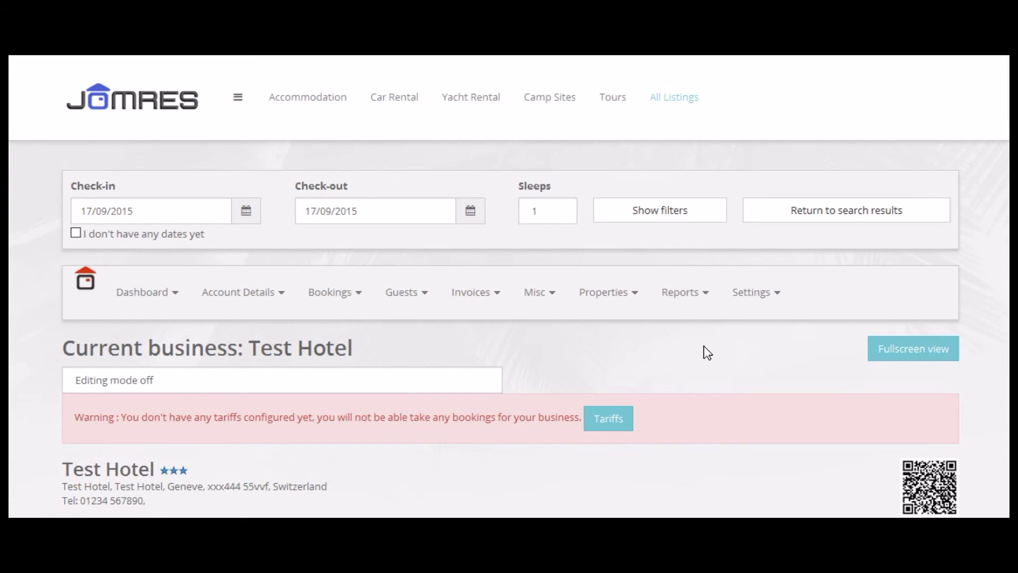
pyautogui.click(757, 300)
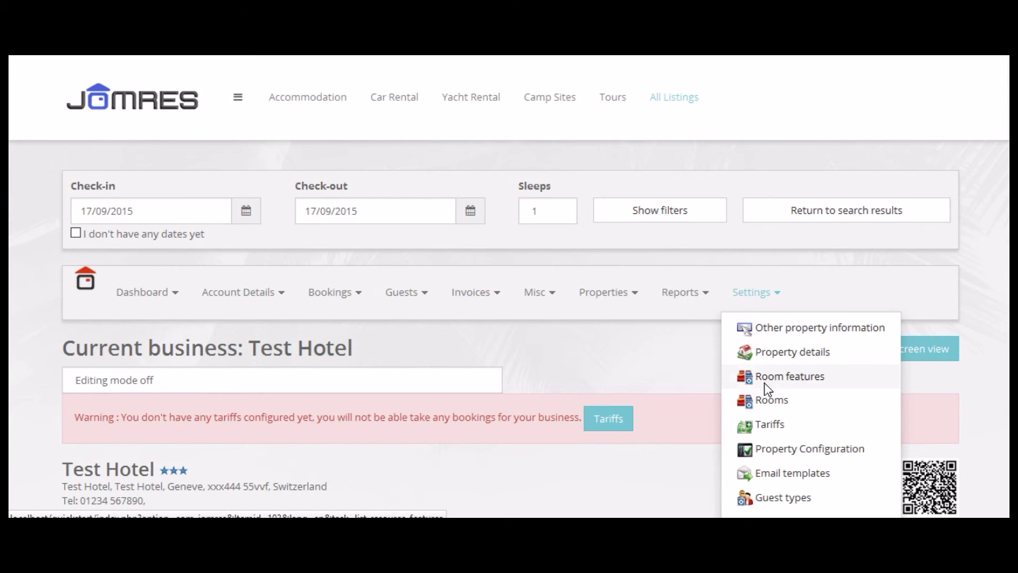
pyautogui.click(766, 400)
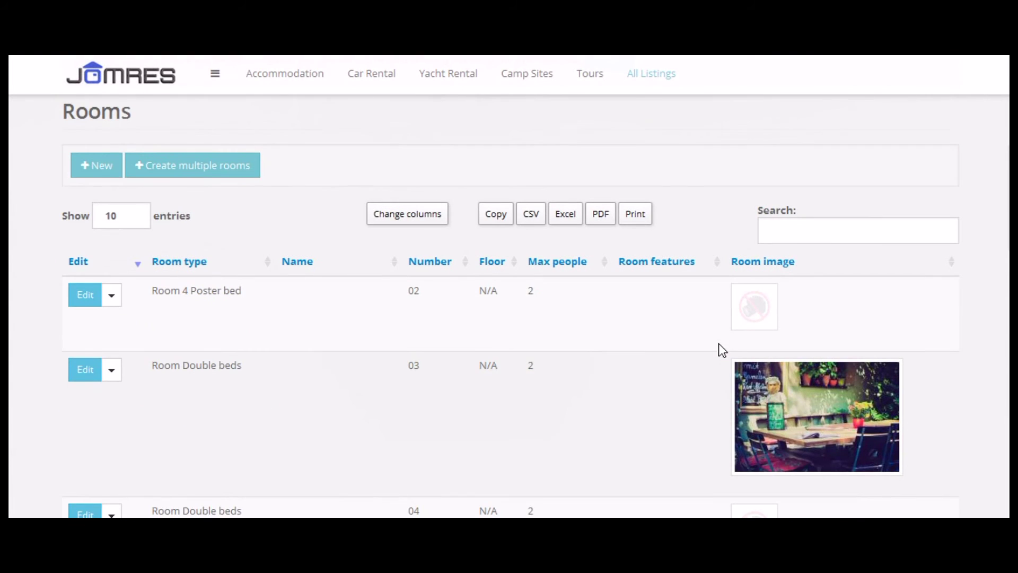
# - Add the Tea and Coffee making facilities feature to Room 4 Poster bed and save it
pyautogui.scroll(-2, 370, 432)
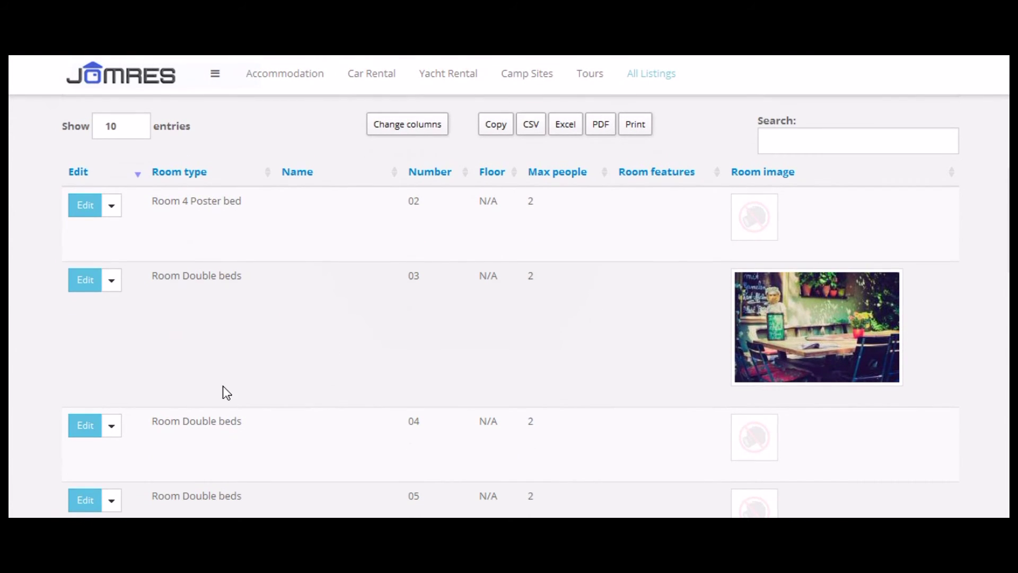
pyautogui.click(84, 211)
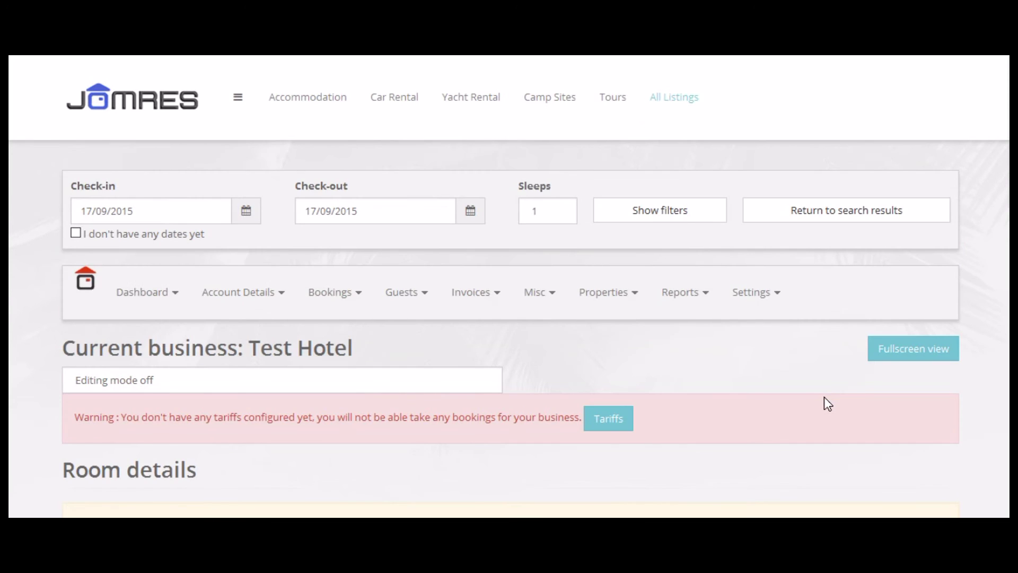
pyautogui.scroll(-5, 828, 403)
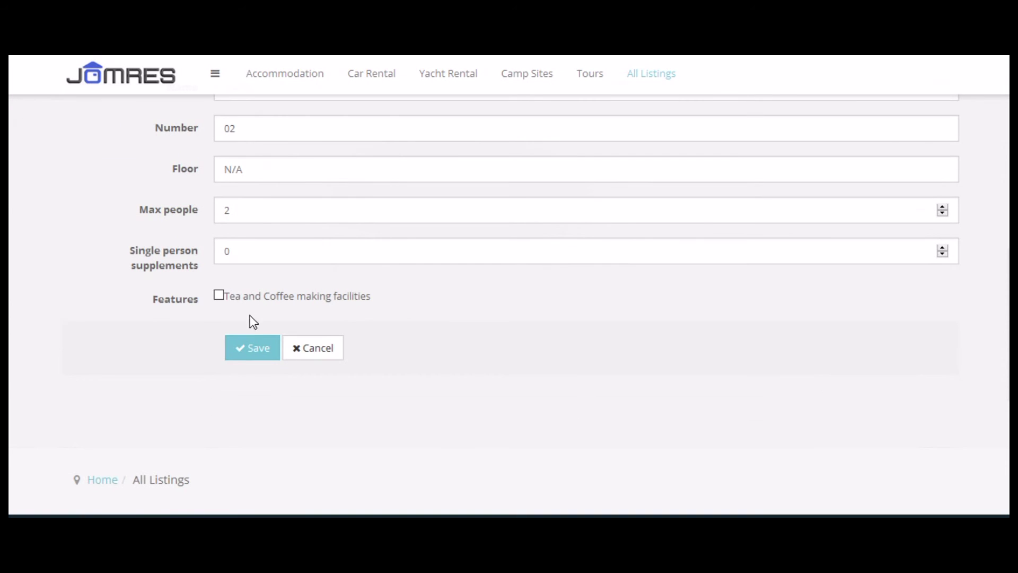
pyautogui.click(251, 348)
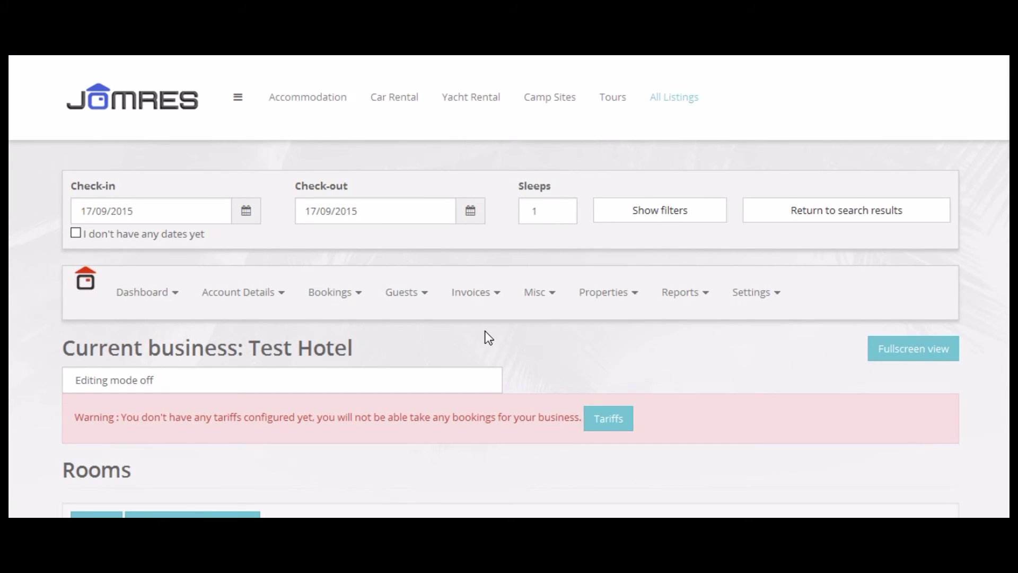
pyautogui.scroll(-2, 556, 331)
# - Filter Test Hotel's booking form by Tea and Coffee making facilities, leaving only Room 4 Poster bed
pyautogui.click(333, 205)
pyautogui.scroll(-2, 668, 384)
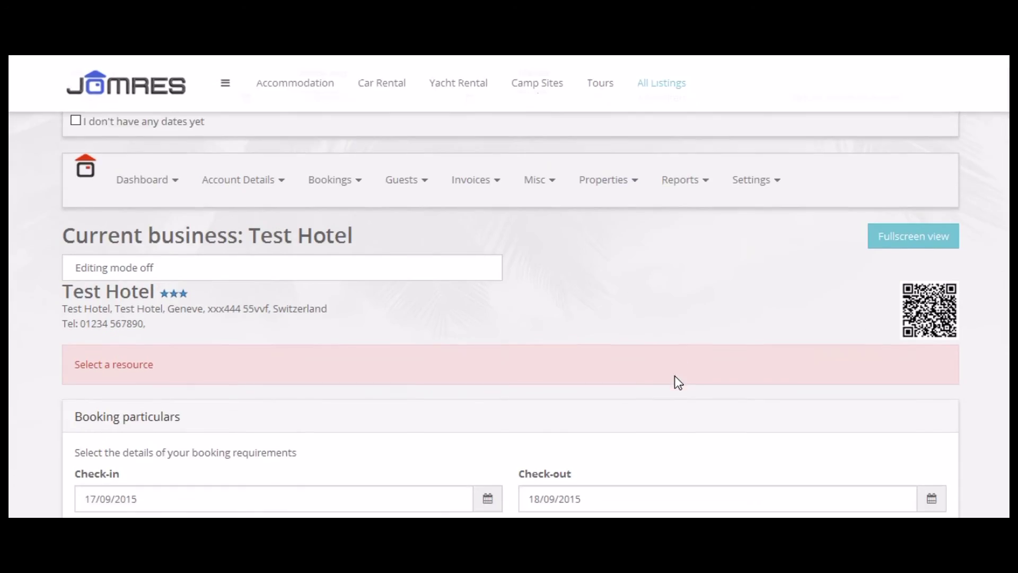
pyautogui.scroll(-10, 676, 371)
pyautogui.scroll(-4, 681, 376)
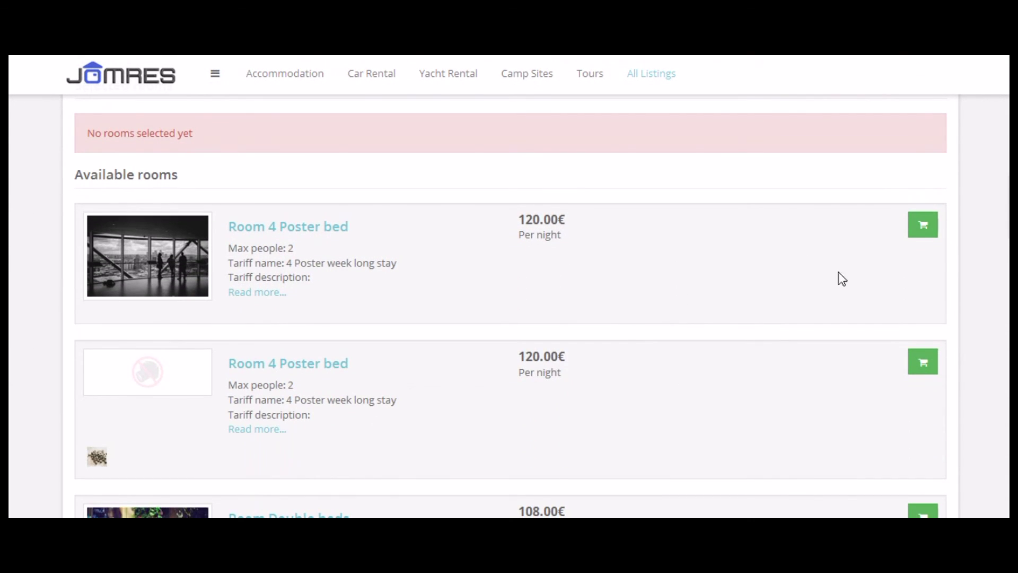
pyautogui.scroll(-7, 758, 384)
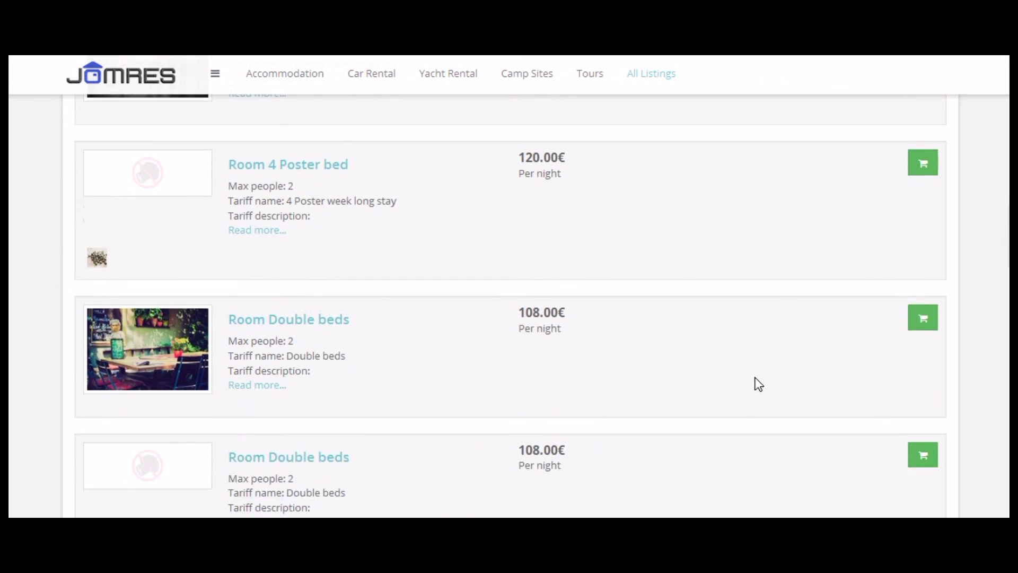
pyautogui.scroll(10, 759, 384)
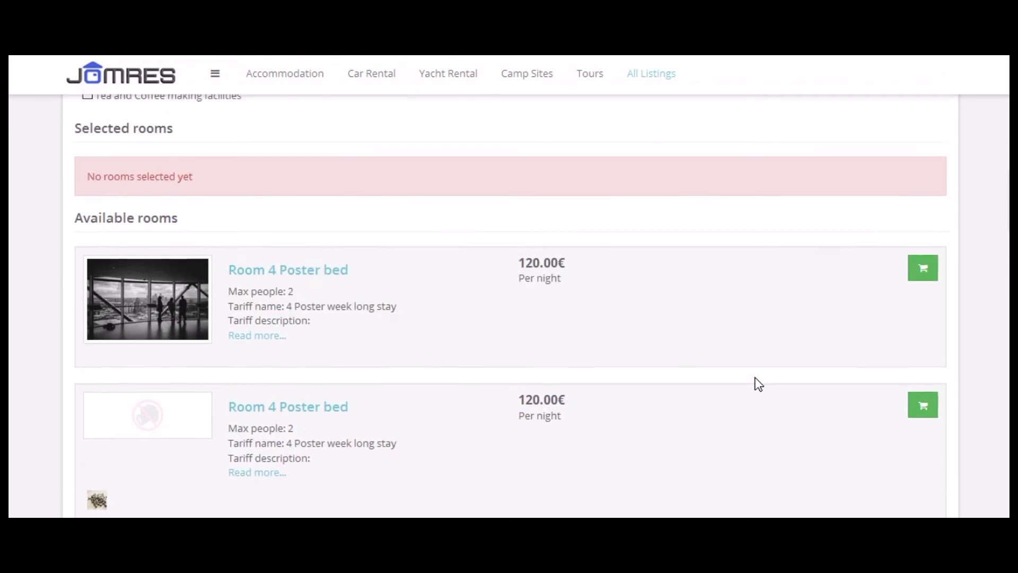
pyautogui.click(88, 231)
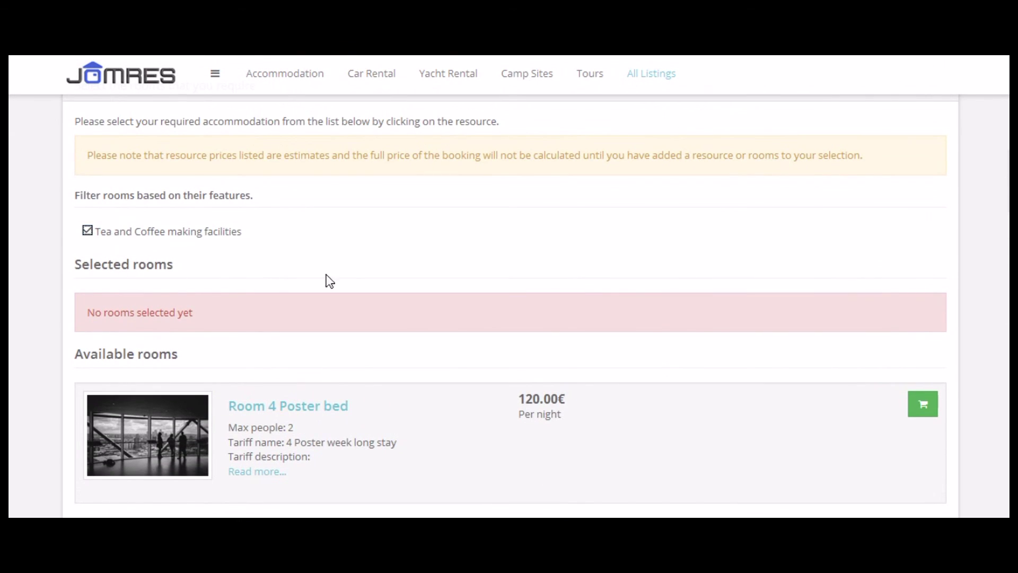
pyautogui.scroll(-3, 703, 325)
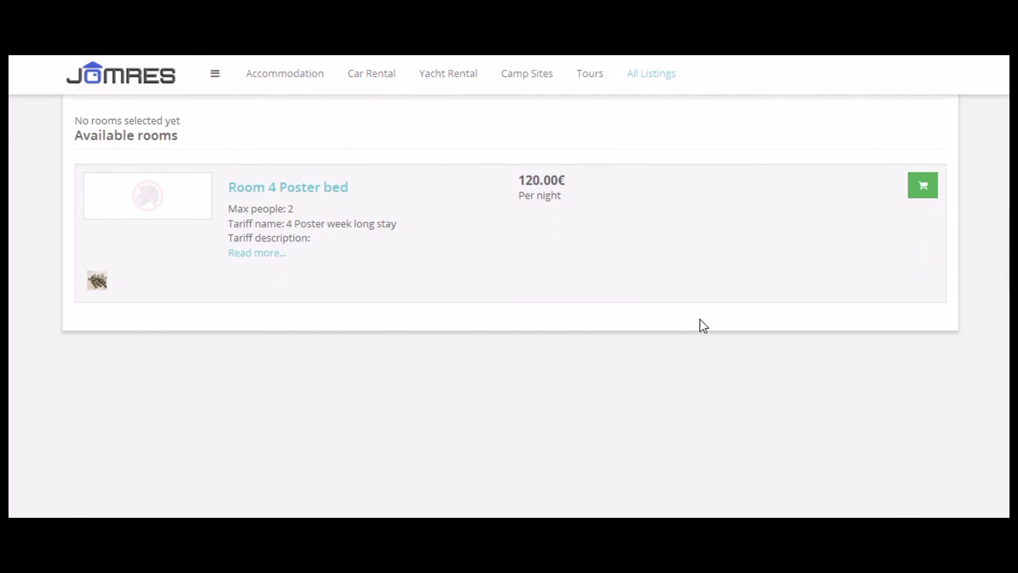